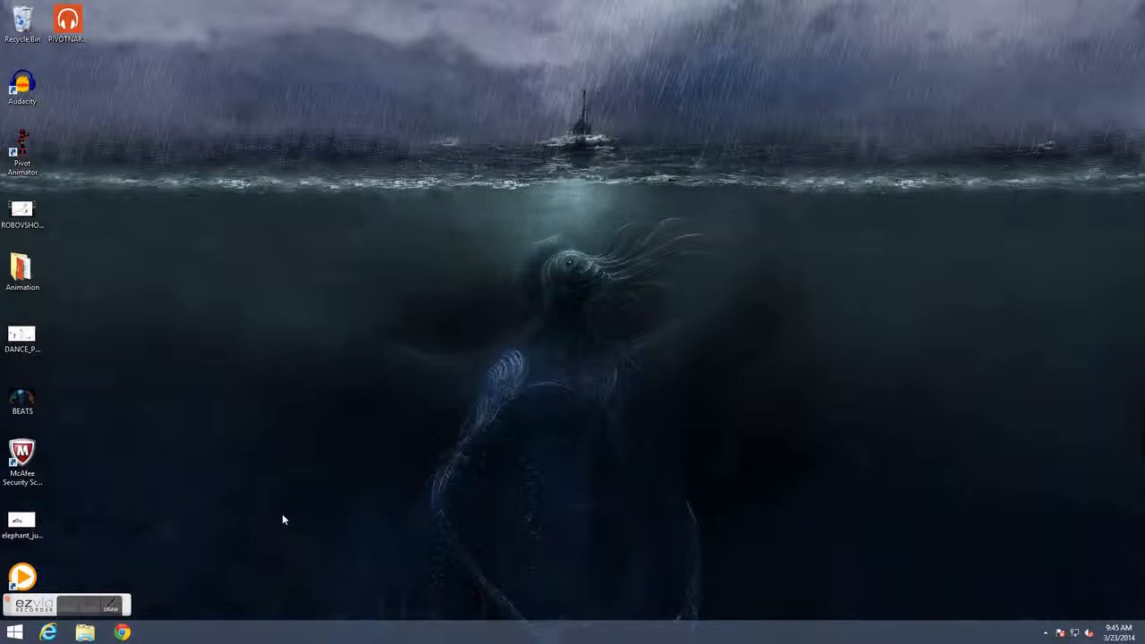
Open Pivot Animator from the desktop, enlarge its window to show the whole canvas and reposition it on the desktop
{"action": "left_click", "coordinate": [91, 608]}
{"action": "double_click", "coordinate": [23, 154]}
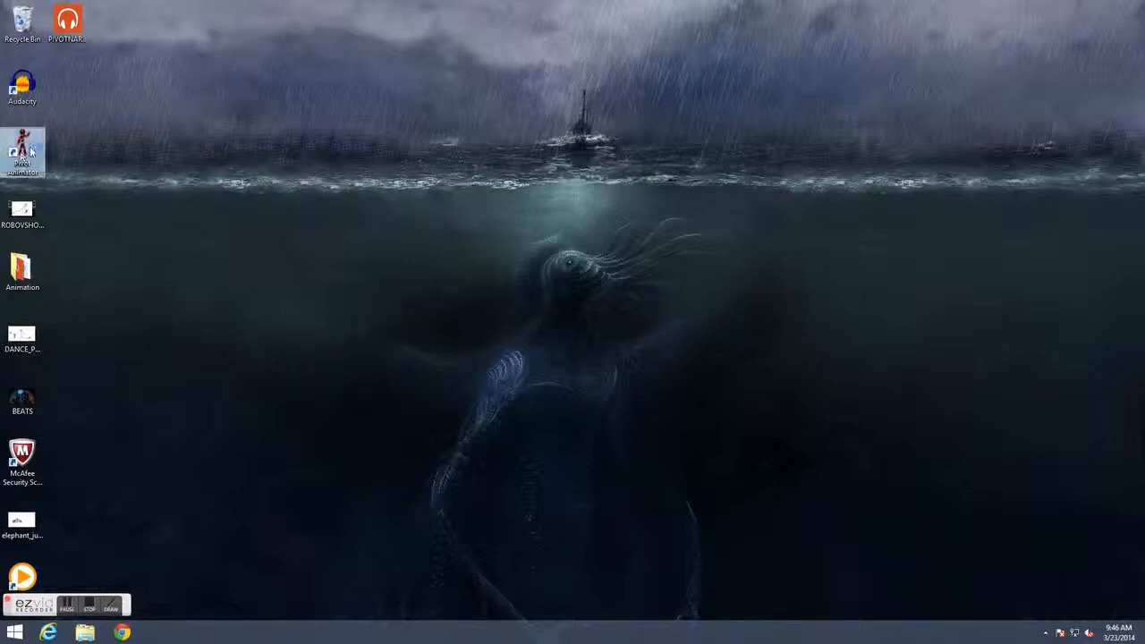
{"action": "left_click_drag", "start_coordinate": [564, 157], "coordinate": [283, 42]}
{"action": "left_click_drag", "start_coordinate": [494, 378], "coordinate": [1120, 603]}
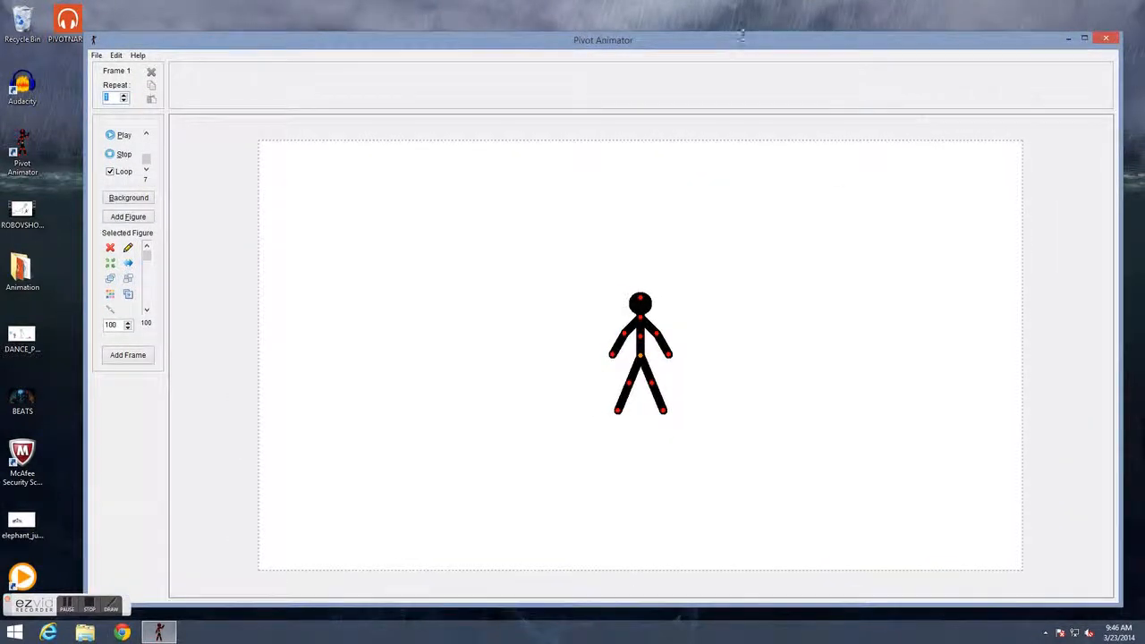
{"action": "left_click_drag", "start_coordinate": [744, 42], "coordinate": [752, 30]}
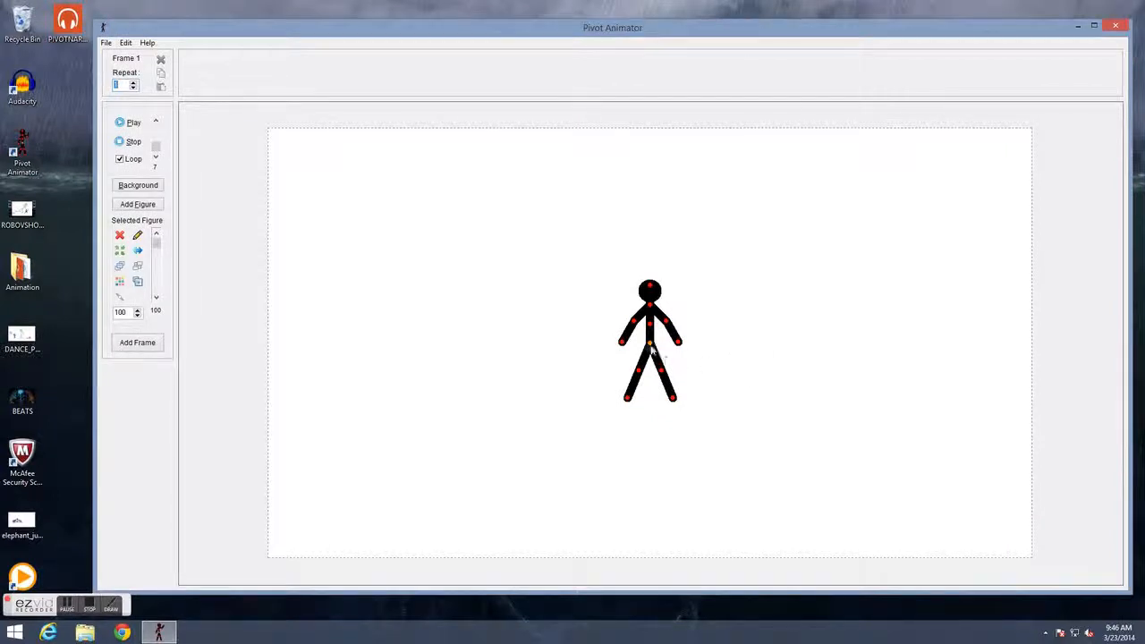
Try moving the default stick figure across the canvas and posing its joints, and delete it from the frame
{"action": "left_click_drag", "start_coordinate": [652, 346], "coordinate": [549, 316]}
{"action": "left_click_drag", "start_coordinate": [637, 307], "coordinate": [579, 316]}
{"action": "mouse_move", "coordinate": [640, 360]}
{"action": "left_mouse_down"}
{"action": "mouse_move", "coordinate": [593, 328]}
{"action": "mouse_move", "coordinate": [638, 351]}
{"action": "mouse_move", "coordinate": [679, 328]}
{"action": "mouse_move", "coordinate": [700, 350]}
{"action": "mouse_move", "coordinate": [632, 352]}
{"action": "left_mouse_up"}
{"action": "left_click_drag", "start_coordinate": [645, 311], "coordinate": [660, 267]}
{"action": "mouse_move", "coordinate": [649, 329]}
{"action": "left_mouse_down"}
{"action": "mouse_move", "coordinate": [637, 276]}
{"action": "mouse_move", "coordinate": [577, 311]}
{"action": "mouse_move", "coordinate": [661, 309]}
{"action": "mouse_move", "coordinate": [660, 326]}
{"action": "left_mouse_up"}
{"action": "key", "text": "Delete"}
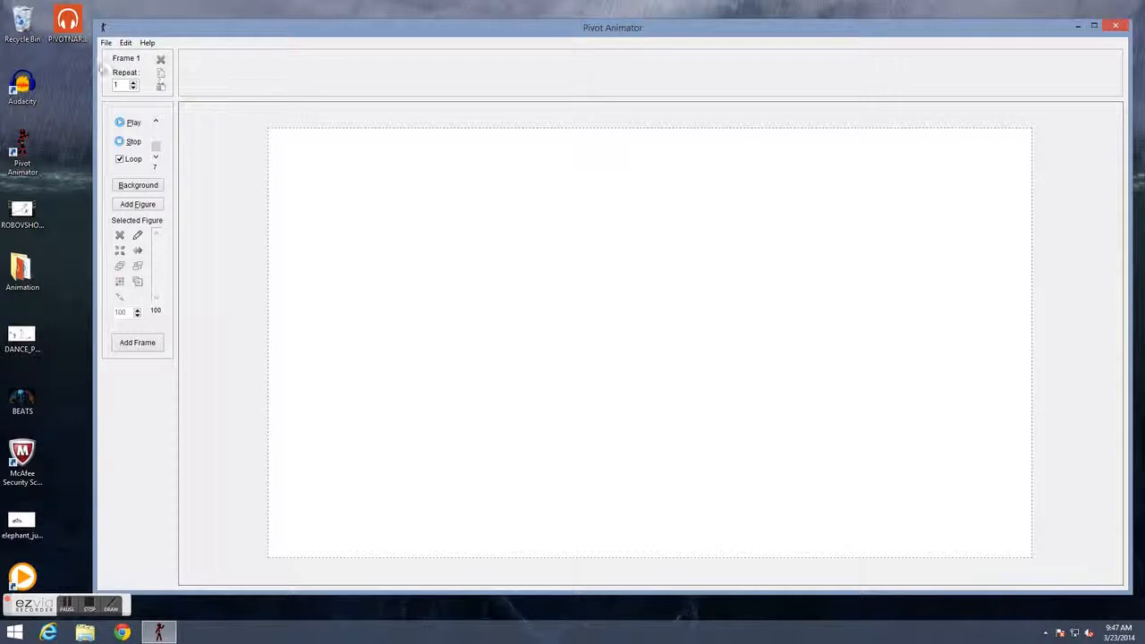
Add a default figure, open it in the Stick Figure Builder and attach two line segments to its head as antennae
{"action": "left_click", "coordinate": [144, 206]}
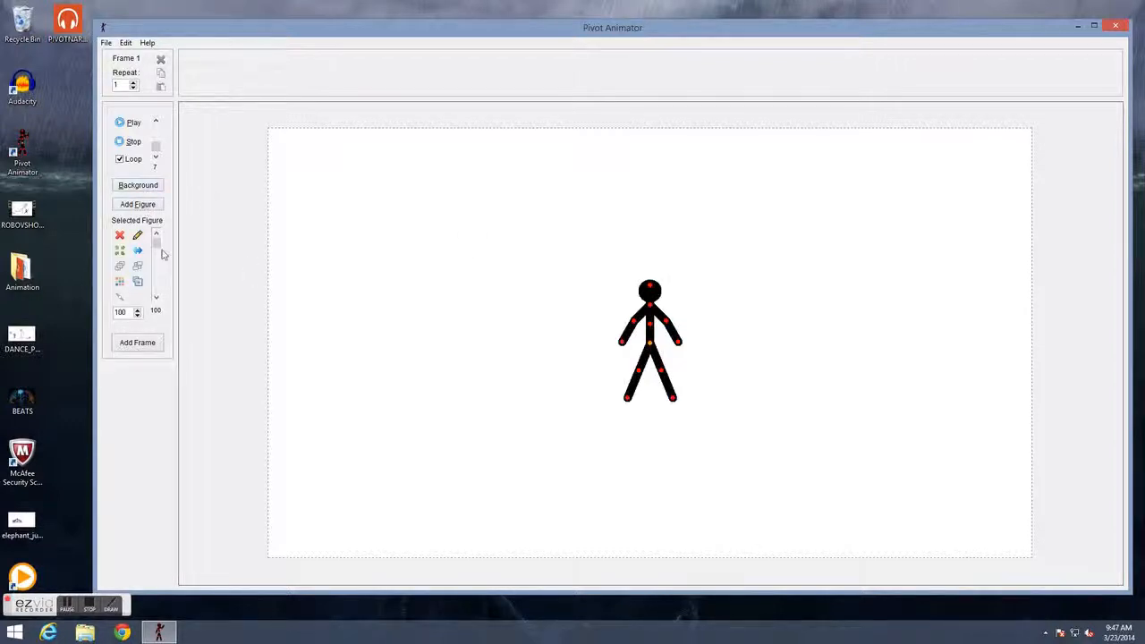
{"action": "left_click", "coordinate": [137, 235]}
{"action": "left_click_drag", "start_coordinate": [607, 205], "coordinate": [482, 210]}
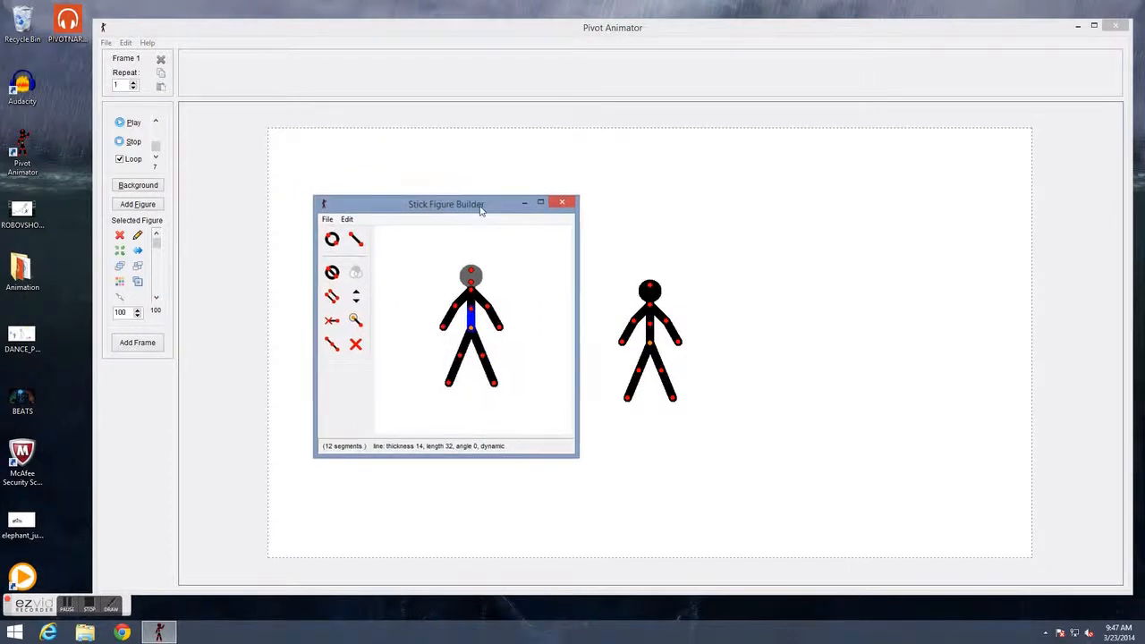
{"action": "left_click", "coordinate": [355, 238]}
{"action": "left_click", "coordinate": [469, 270]}
{"action": "left_click", "coordinate": [355, 239]}
{"action": "left_click", "coordinate": [468, 269]}
{"action": "left_click_drag", "start_coordinate": [456, 257], "coordinate": [492, 250]}
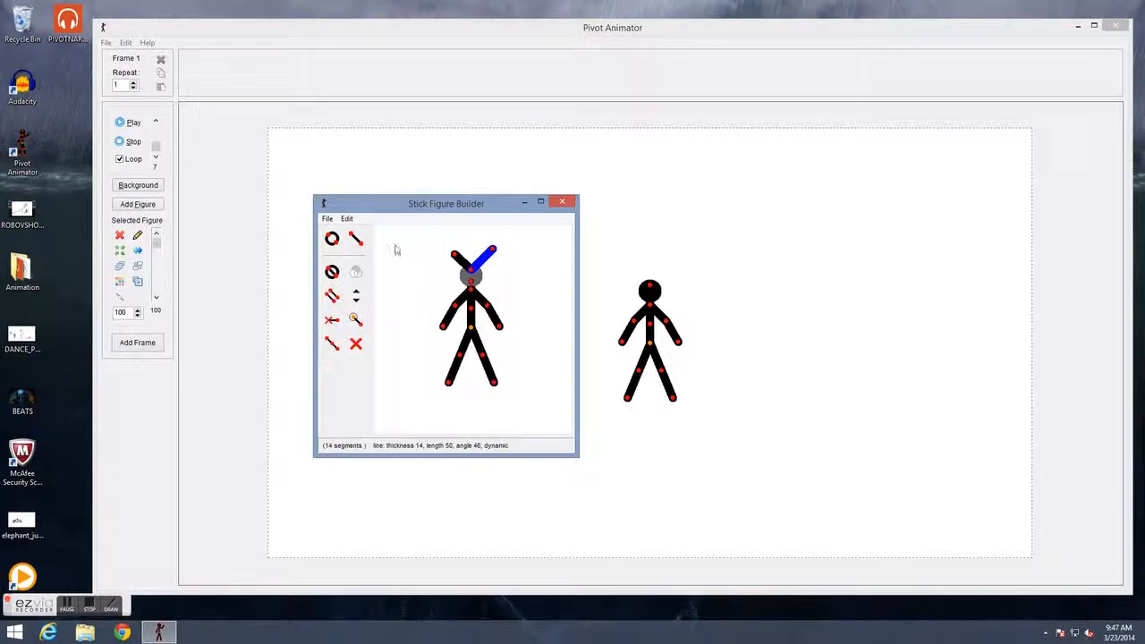
Add the antennaed figure to the animation under the name "weird guy"
{"action": "left_click", "coordinate": [327, 218]}
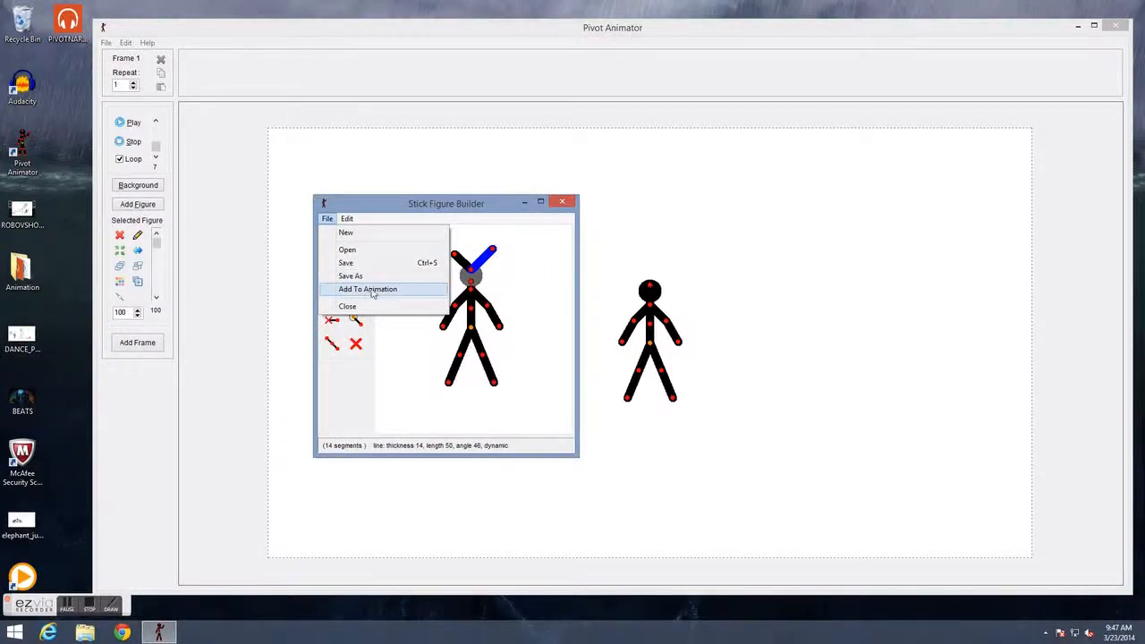
{"action": "left_click", "coordinate": [370, 290]}
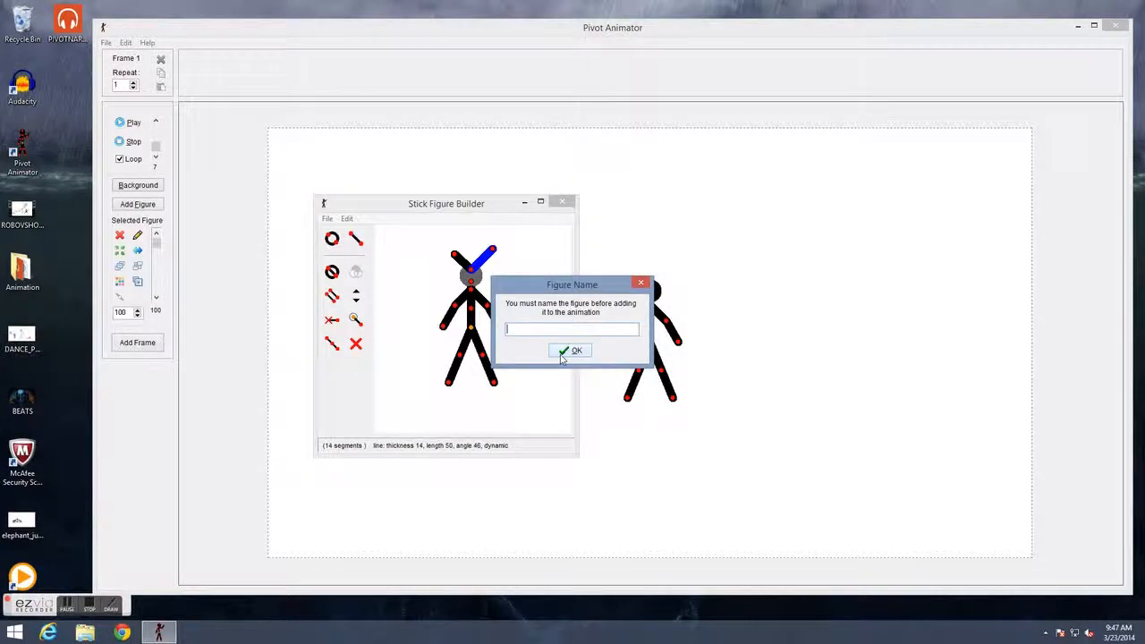
{"action": "type", "text": "al"}
{"action": "type", "text": "ird guy"}
{"action": "left_click", "coordinate": [569, 350]}
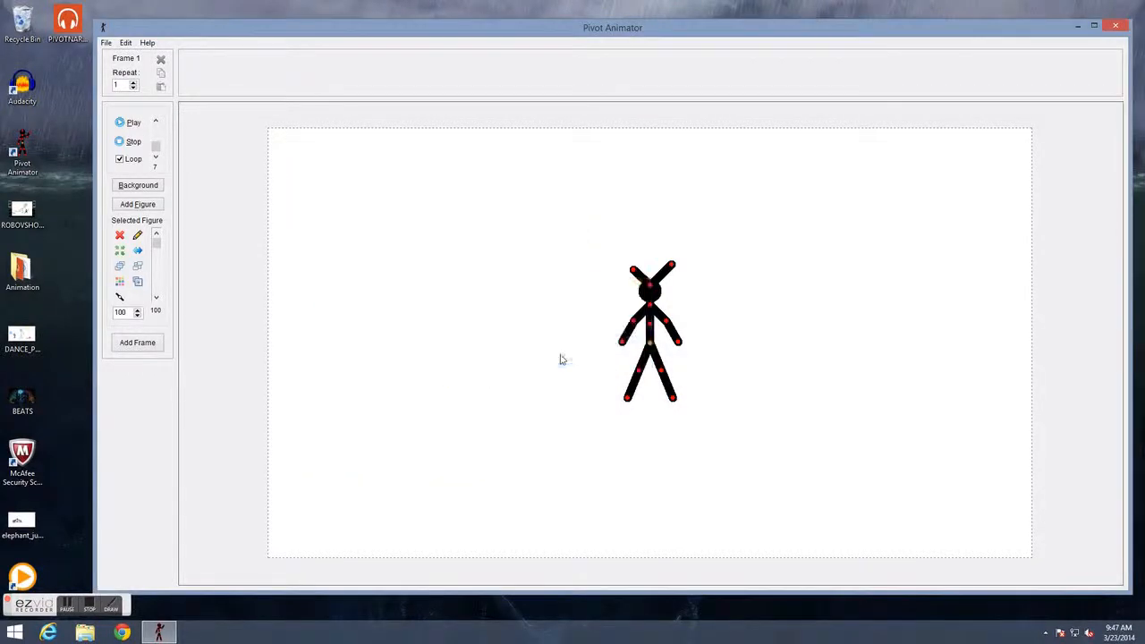
Move the antennaed figure aside, delete both figures from the canvas and remove the "weird guy" figure type
{"action": "left_click_drag", "start_coordinate": [650, 342], "coordinate": [538, 328]}
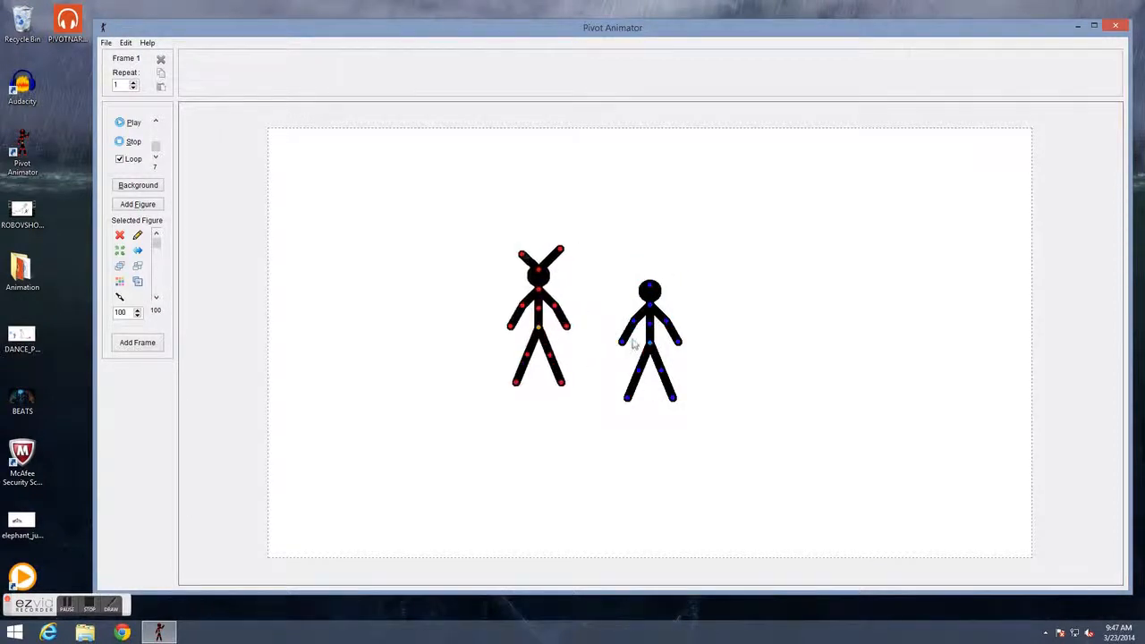
{"action": "key", "text": "Delete"}
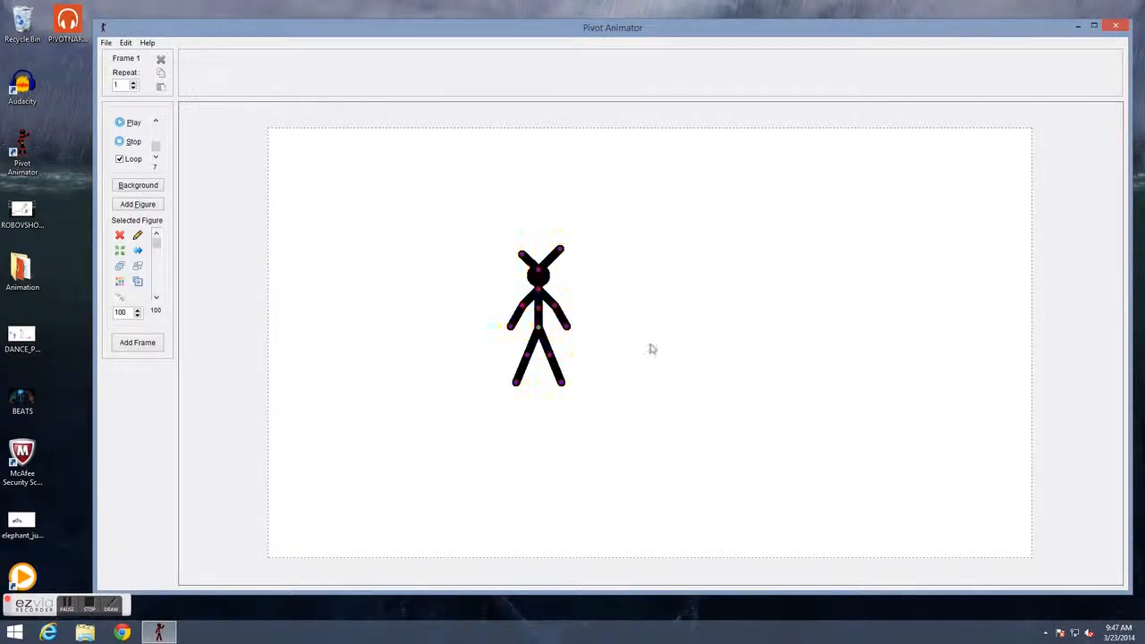
{"action": "left_click_drag", "start_coordinate": [543, 331], "coordinate": [620, 355]}
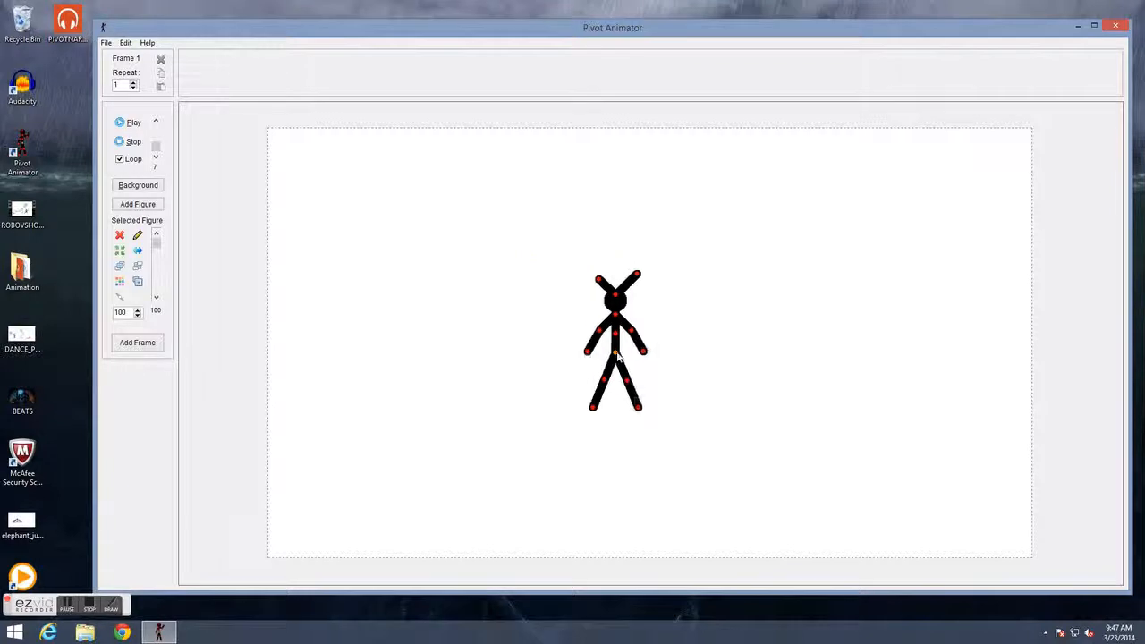
{"action": "key", "text": "Delete"}
{"action": "left_click", "coordinate": [624, 357]}
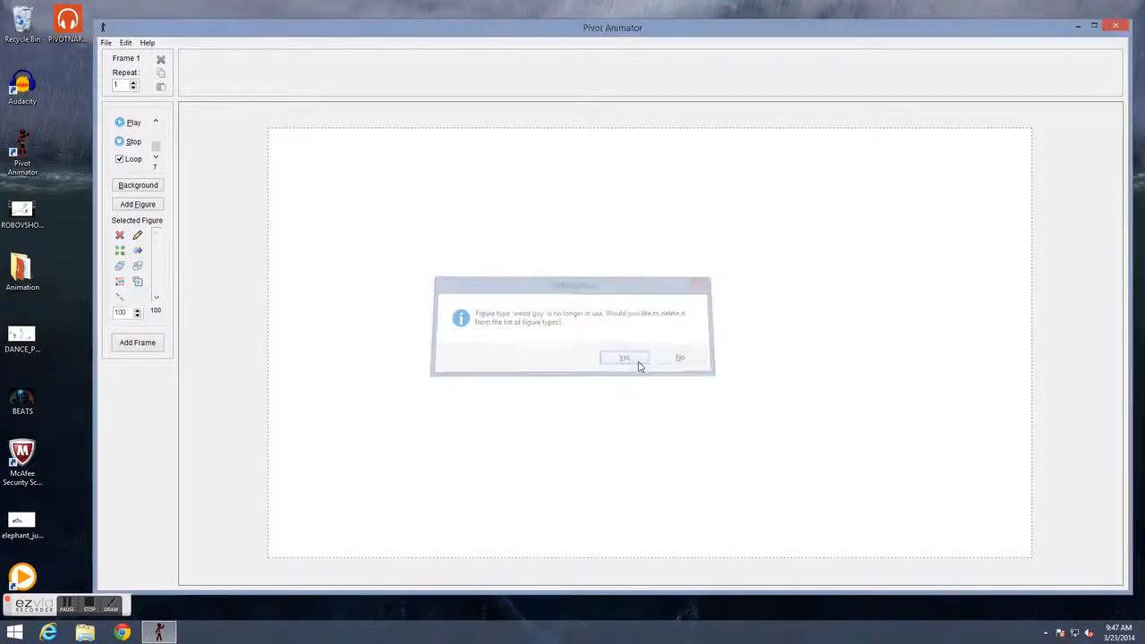
Add a new default stick figure to the canvas and color it yellow
{"action": "left_click", "coordinate": [152, 205]}
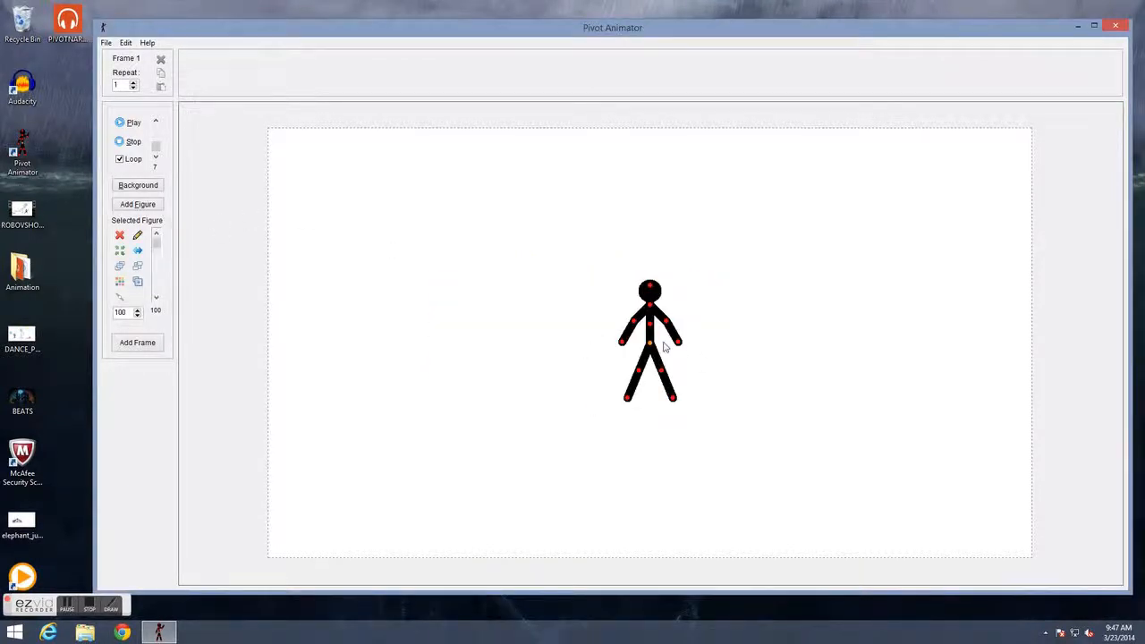
{"action": "left_click", "coordinate": [119, 281]}
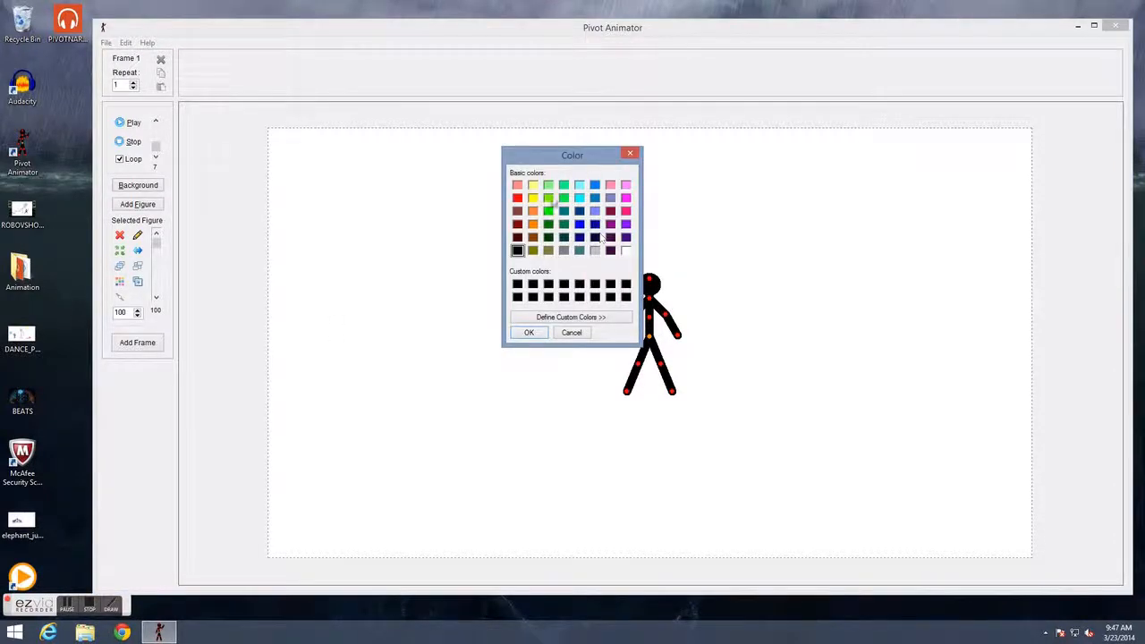
{"action": "left_click", "coordinate": [533, 198]}
{"action": "left_click", "coordinate": [538, 333]}
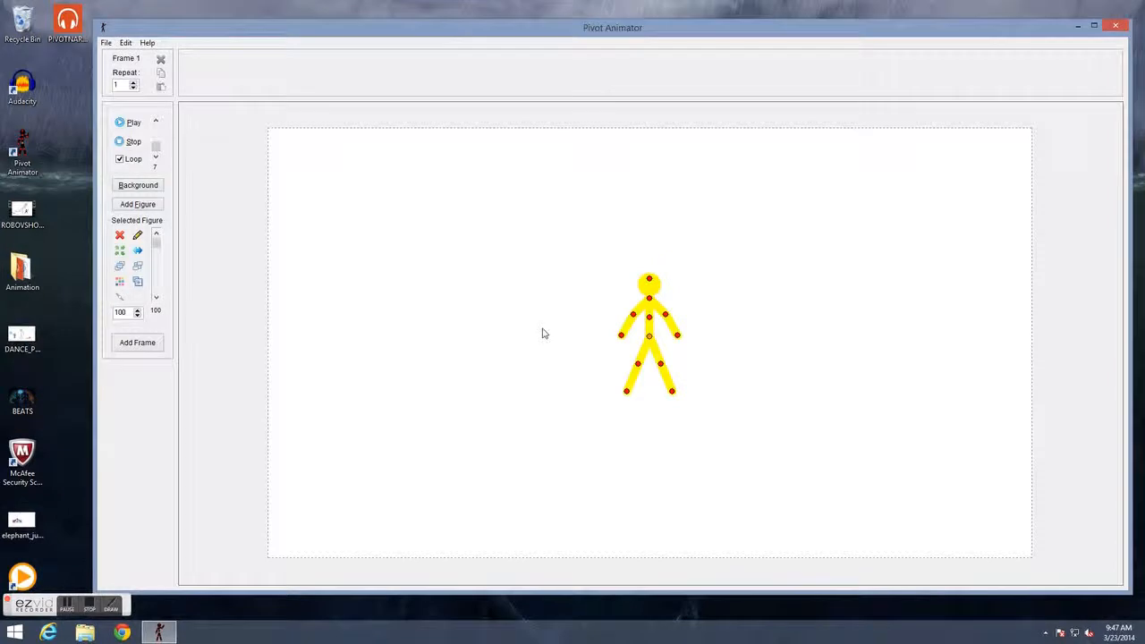
{"action": "left_click", "coordinate": [118, 281]}
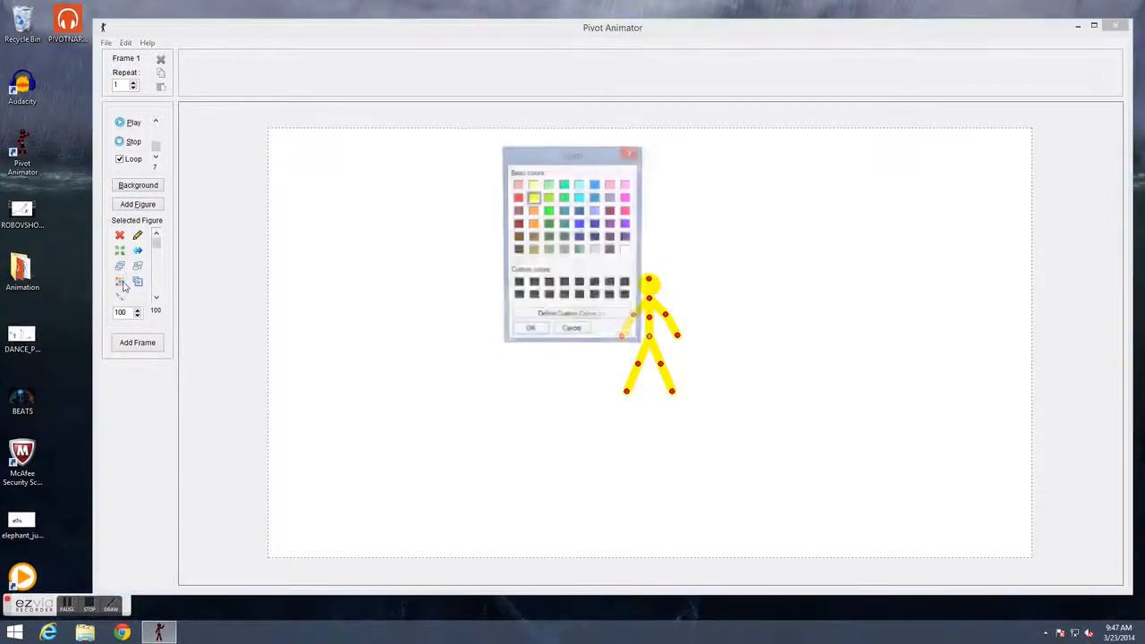
{"action": "left_click", "coordinate": [552, 318]}
{"action": "left_click", "coordinate": [665, 192]}
{"action": "mouse_move", "coordinate": [665, 202]}
{"action": "left_mouse_down"}
{"action": "mouse_move", "coordinate": [729, 241]}
{"action": "mouse_move", "coordinate": [744, 217]}
{"action": "mouse_move", "coordinate": [677, 190]}
{"action": "mouse_move", "coordinate": [716, 210]}
{"action": "mouse_move", "coordinate": [654, 209]}
{"action": "left_mouse_up"}
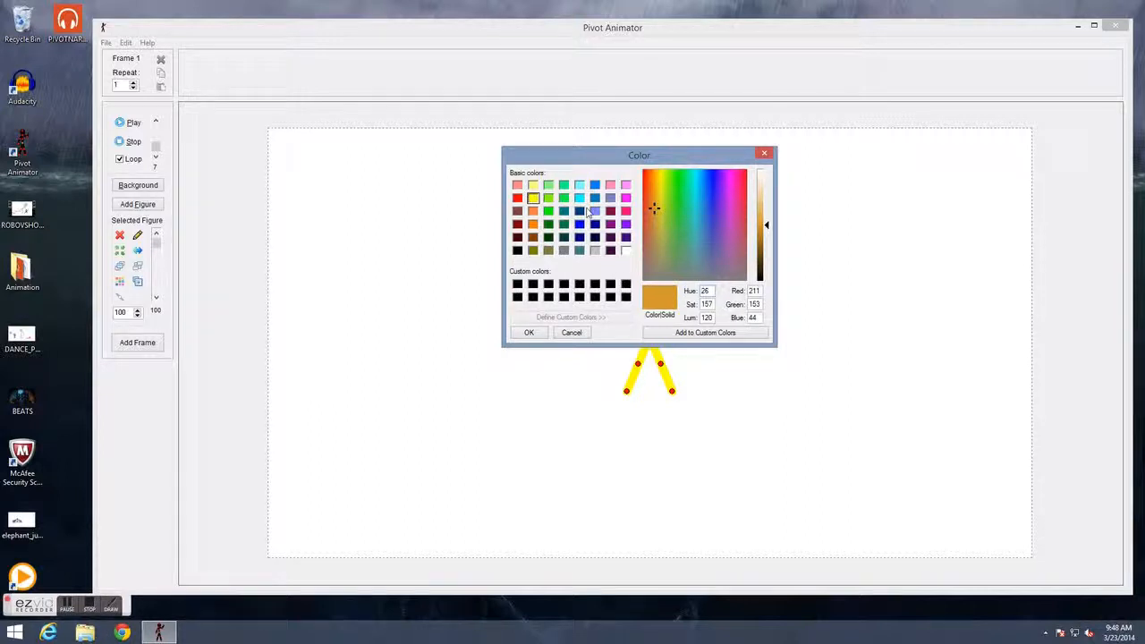
{"action": "left_click", "coordinate": [765, 153]}
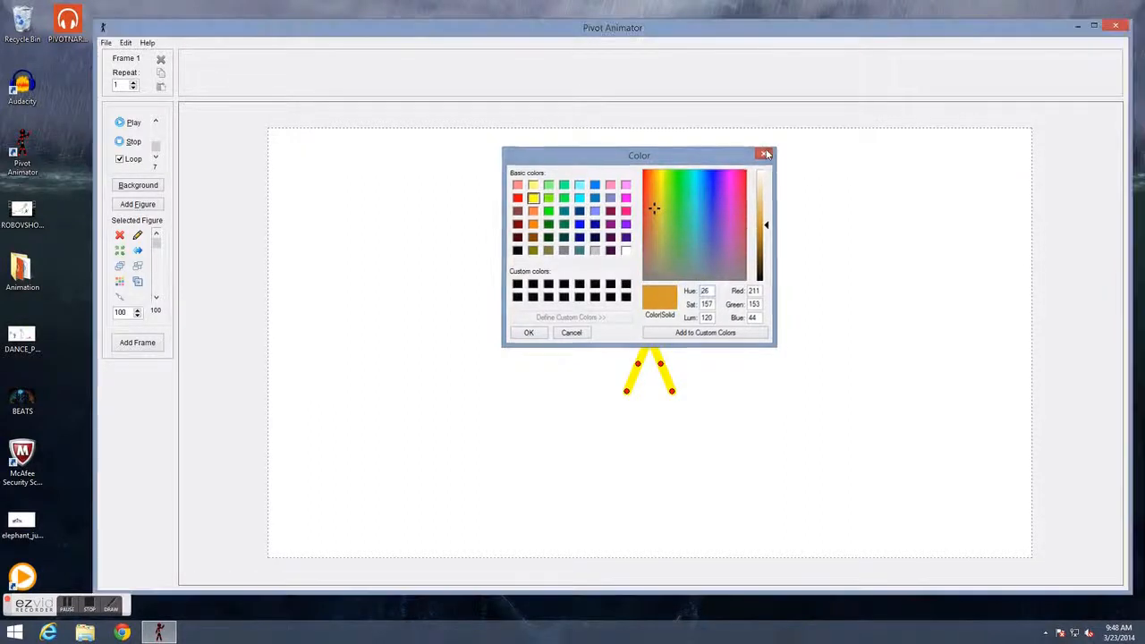
Duplicate the yellow figure twice, place one copy on each side of the original and delete both copies
{"action": "left_click", "coordinate": [137, 281]}
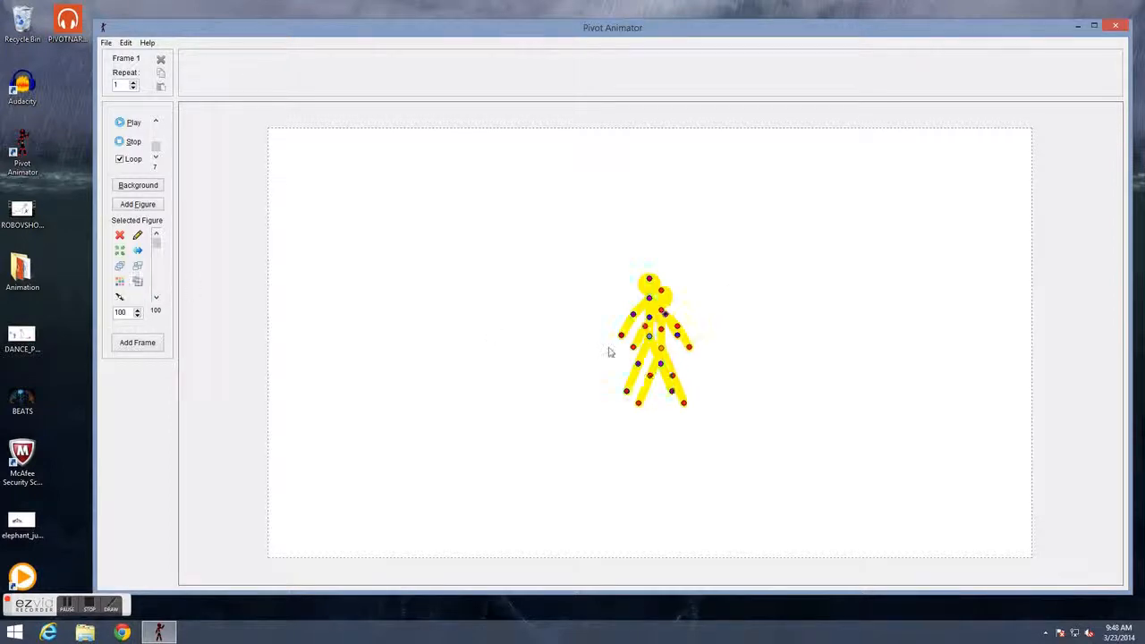
{"action": "left_click_drag", "start_coordinate": [667, 354], "coordinate": [499, 336]}
{"action": "left_click", "coordinate": [139, 282]}
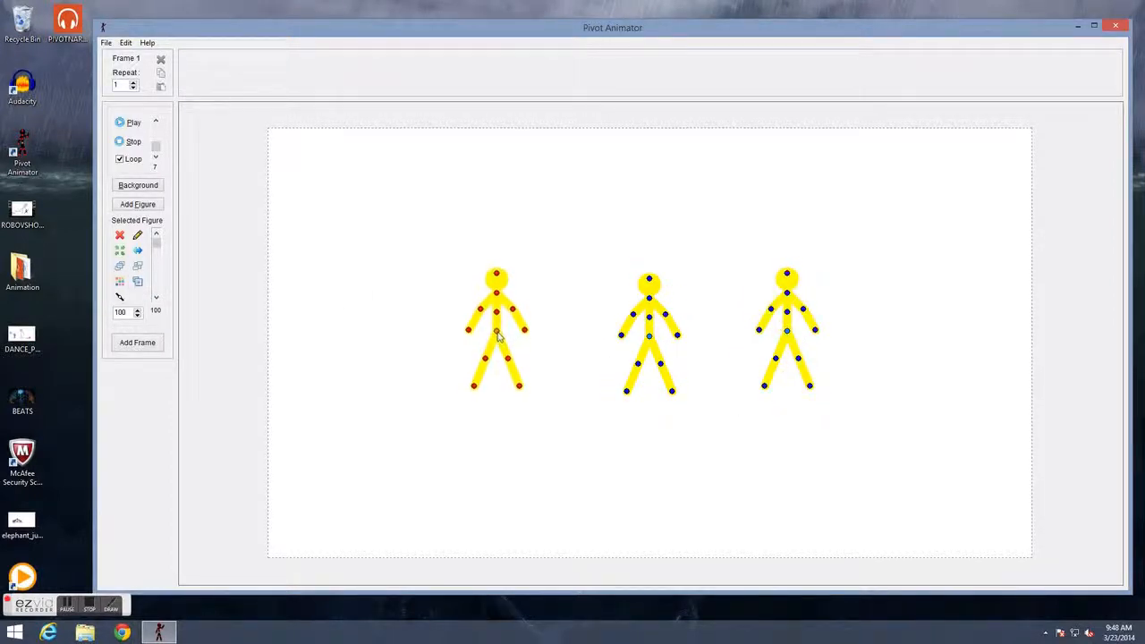
{"action": "key", "text": "Delete"}
{"action": "key", "text": "Delete"}
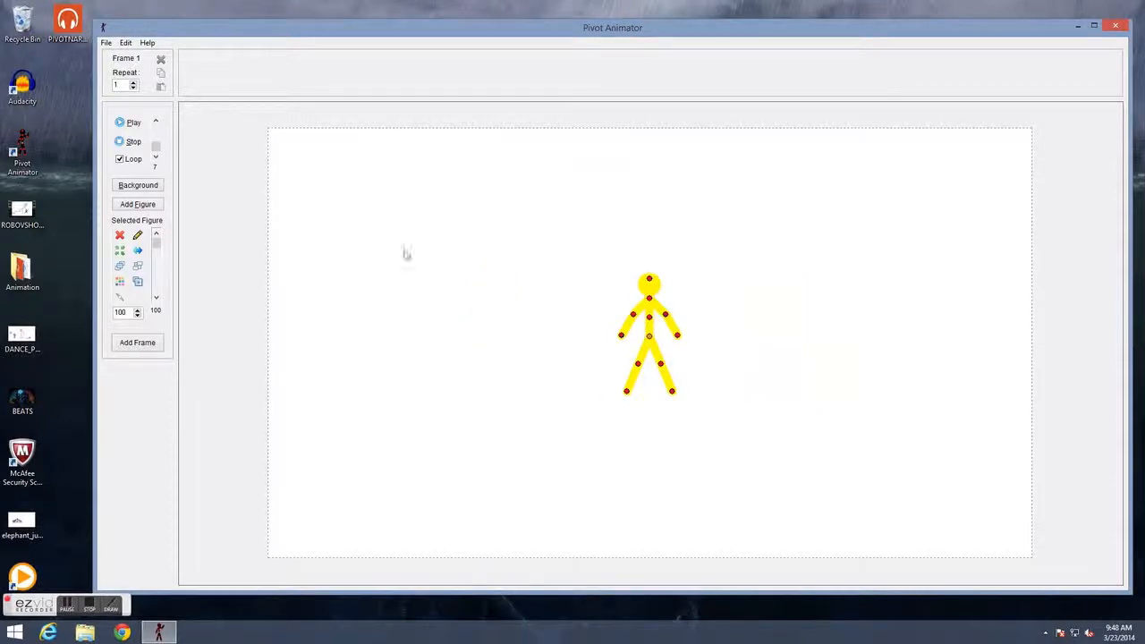
Recolor the figure black and back to yellow
{"action": "left_click", "coordinate": [120, 281]}
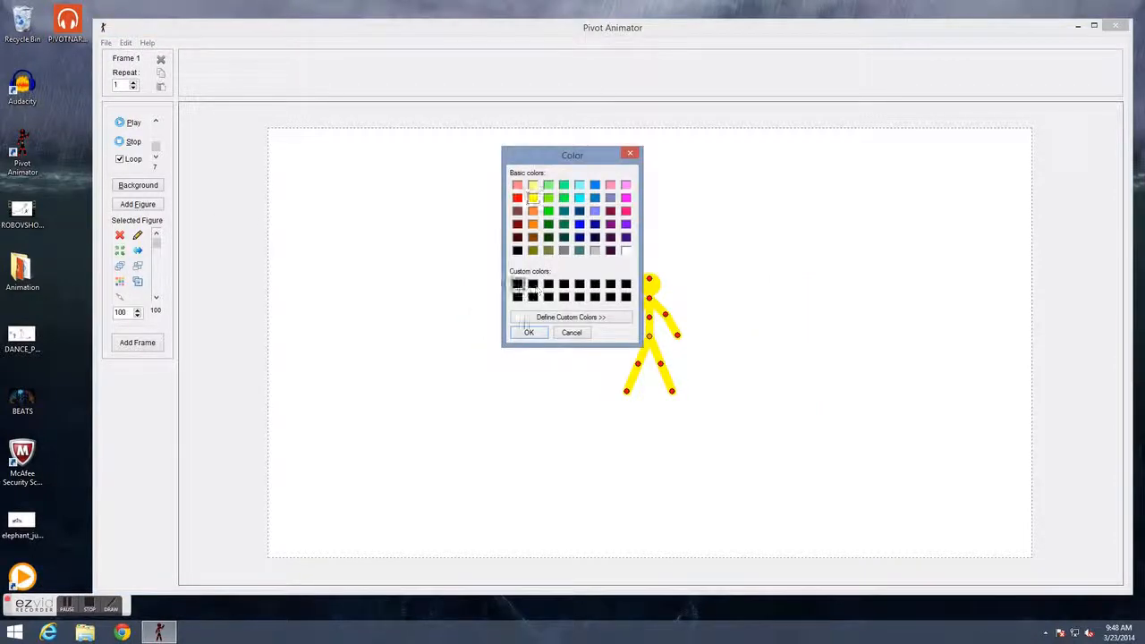
{"action": "double_click", "coordinate": [518, 285]}
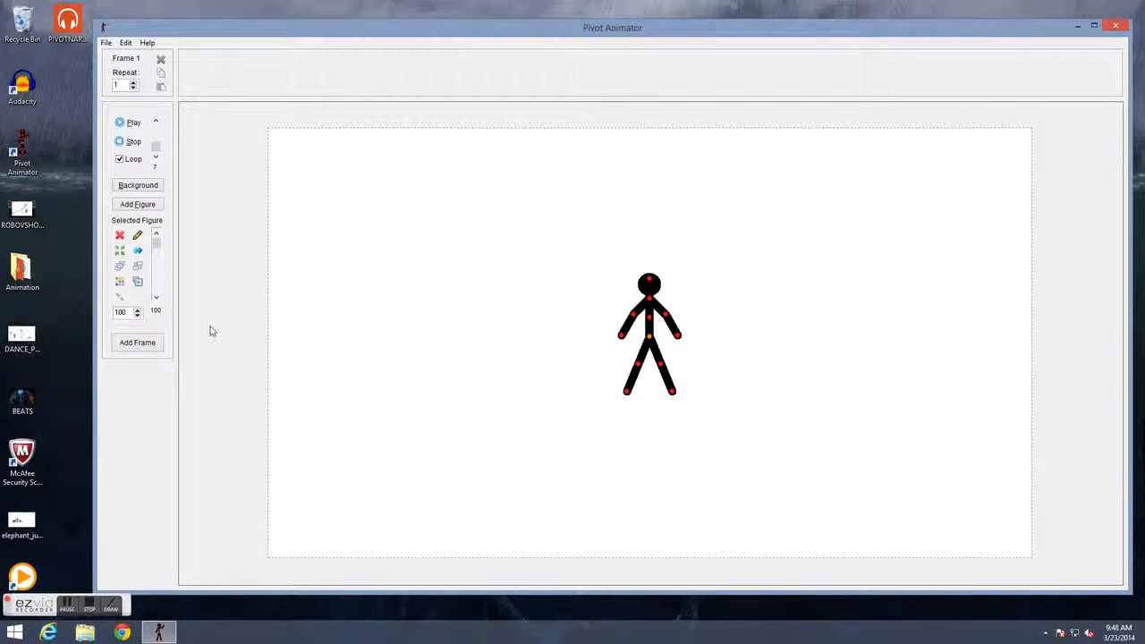
{"action": "left_click", "coordinate": [119, 280]}
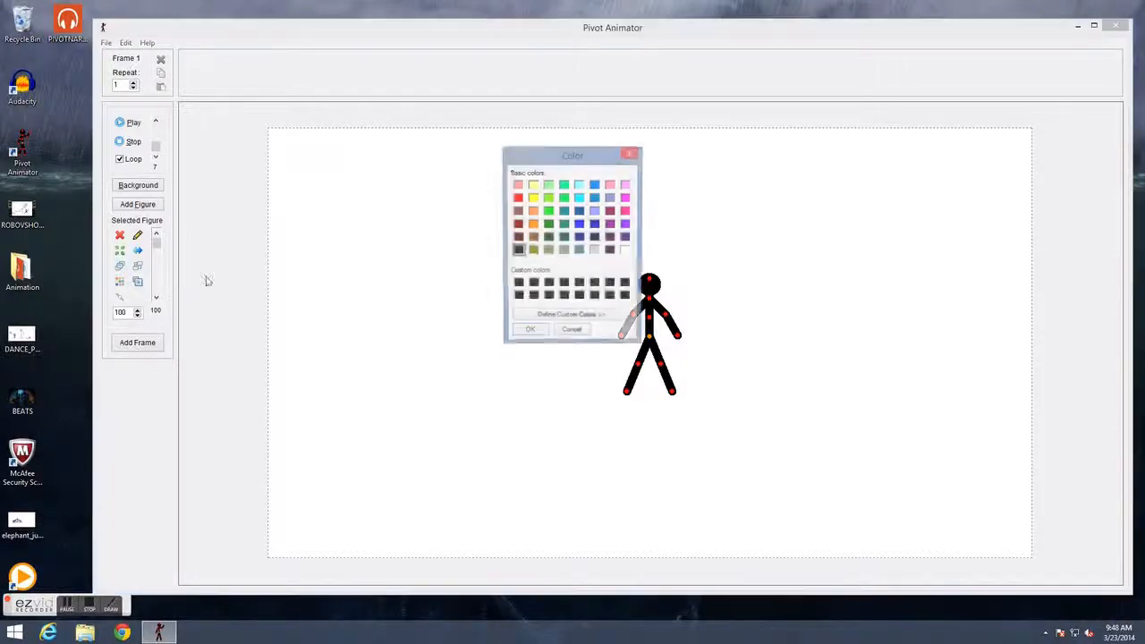
{"action": "left_click", "coordinate": [533, 200]}
{"action": "left_click", "coordinate": [528, 332]}
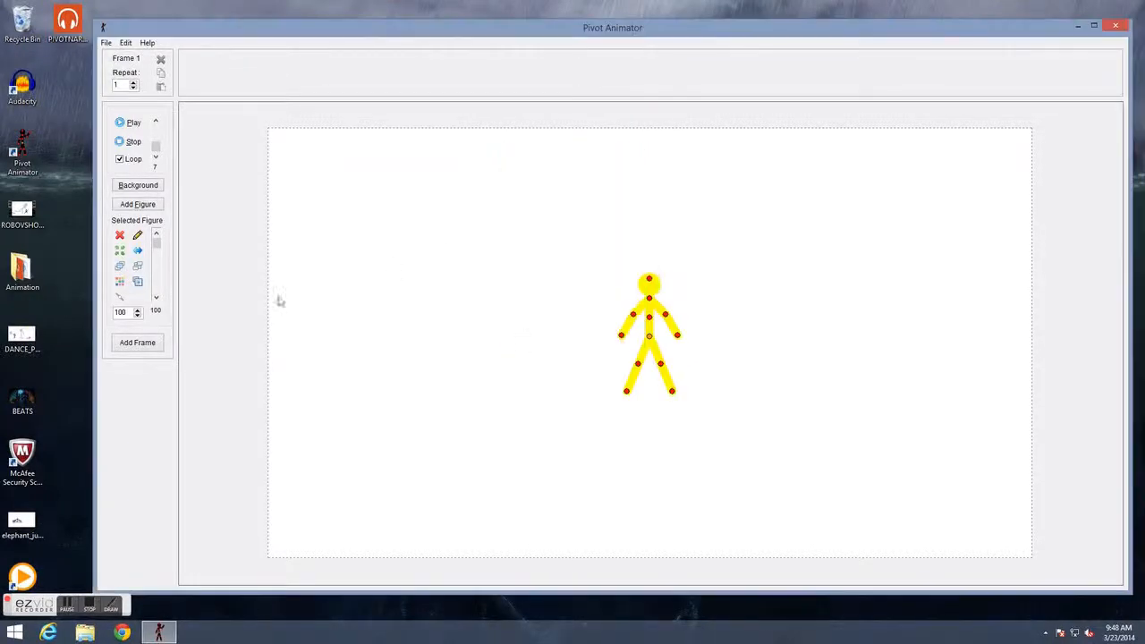
Try raising and lowering an added black figure in front of and behind the overlapping yellow one, and delete the black figure
{"action": "left_click", "coordinate": [137, 204]}
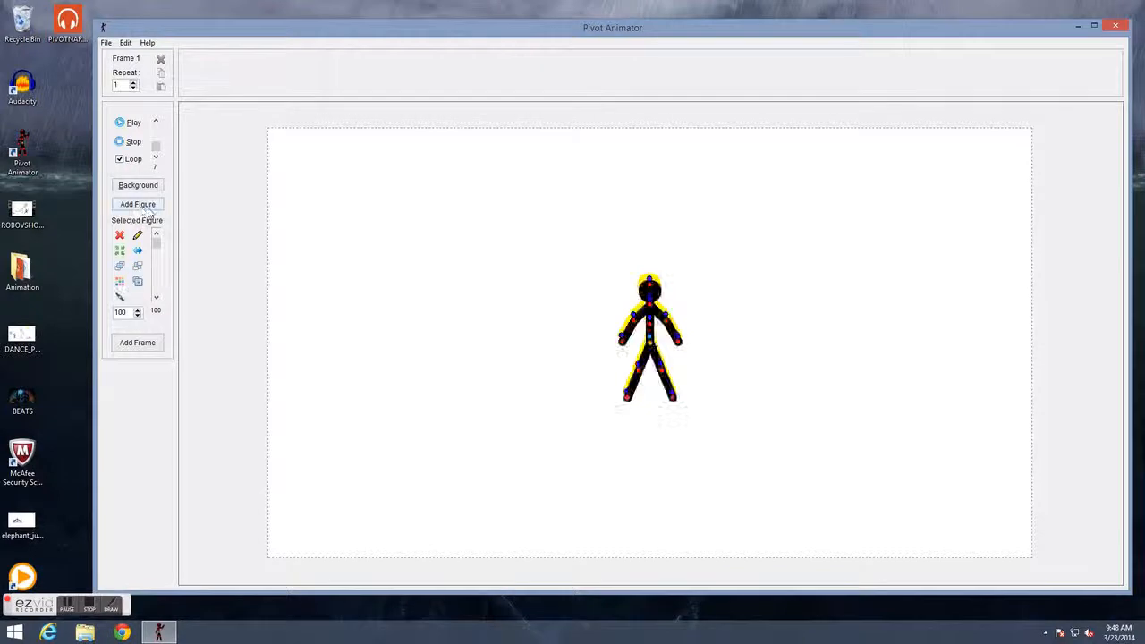
{"action": "left_click_drag", "start_coordinate": [650, 341], "coordinate": [664, 342]}
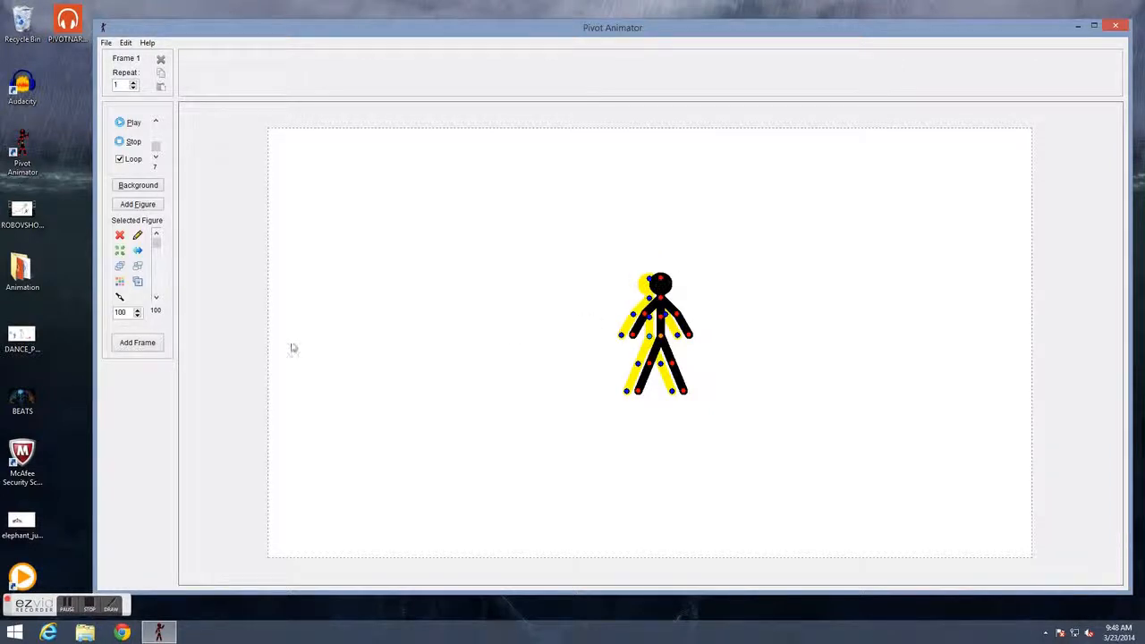
{"action": "left_click", "coordinate": [120, 266]}
{"action": "left_click", "coordinate": [137, 266]}
{"action": "left_click", "coordinate": [120, 267]}
{"action": "left_click", "coordinate": [137, 267]}
{"action": "left_click", "coordinate": [120, 267]}
{"action": "left_click", "coordinate": [135, 266]}
{"action": "left_click", "coordinate": [137, 267]}
{"action": "left_click", "coordinate": [120, 267]}
{"action": "left_click", "coordinate": [136, 266]}
{"action": "left_click", "coordinate": [119, 267]}
{"action": "left_click", "coordinate": [137, 266]}
{"action": "left_click", "coordinate": [121, 267]}
{"action": "left_click", "coordinate": [137, 266]}
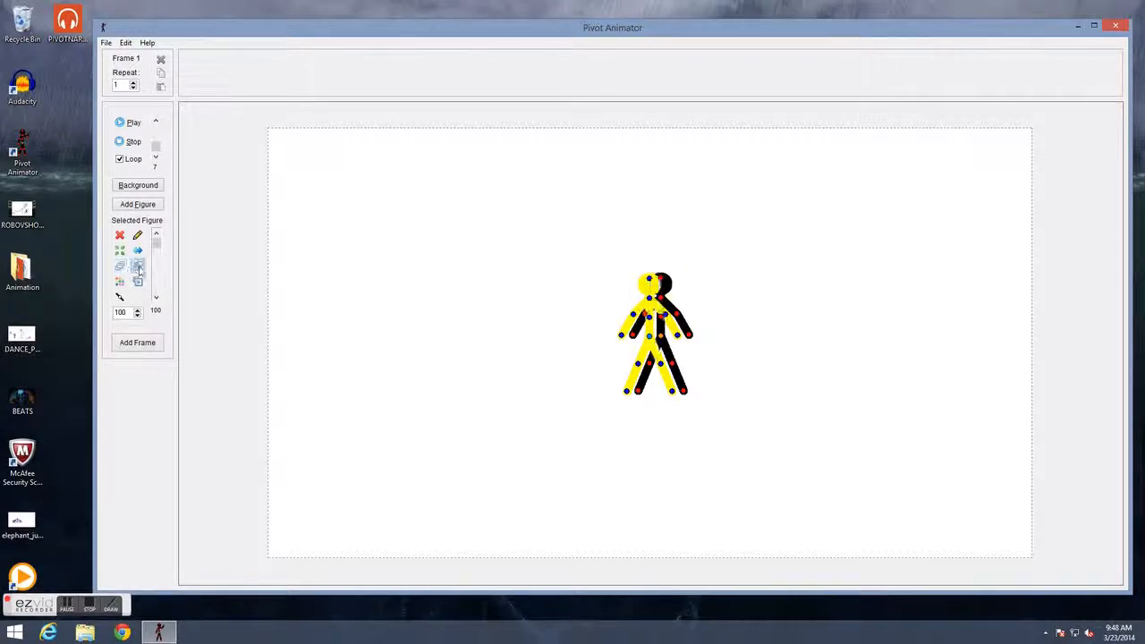
{"action": "key", "text": "Delete"}
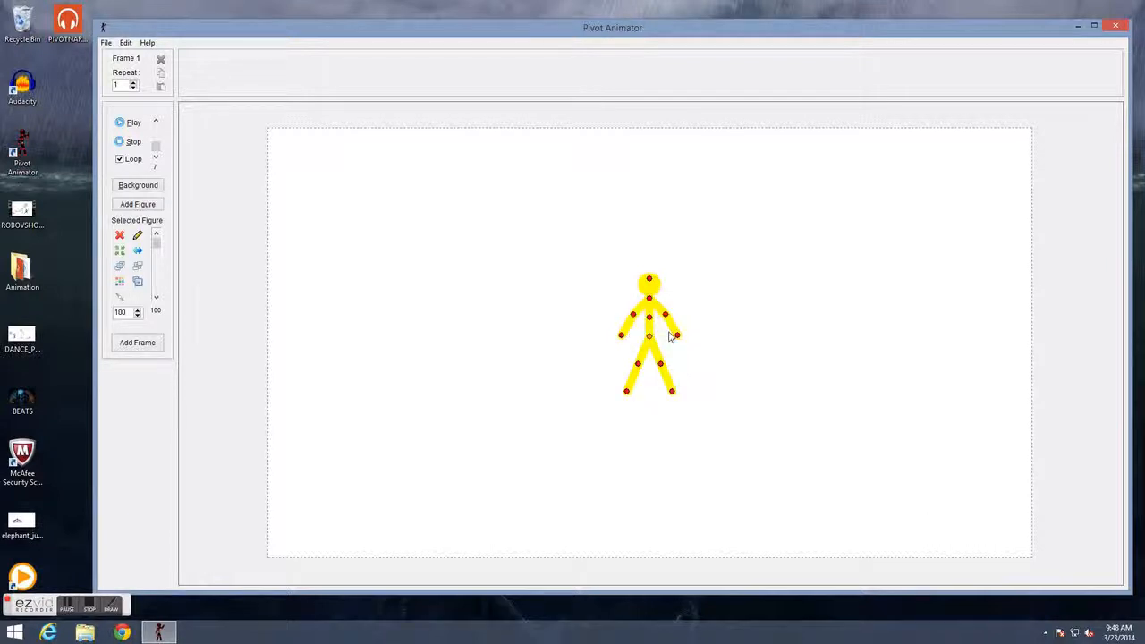
Recolor the remaining yellow figure black and center it on the canvas
{"action": "left_click", "coordinate": [120, 282]}
{"action": "left_click", "coordinate": [517, 285]}
{"action": "left_click", "coordinate": [529, 332]}
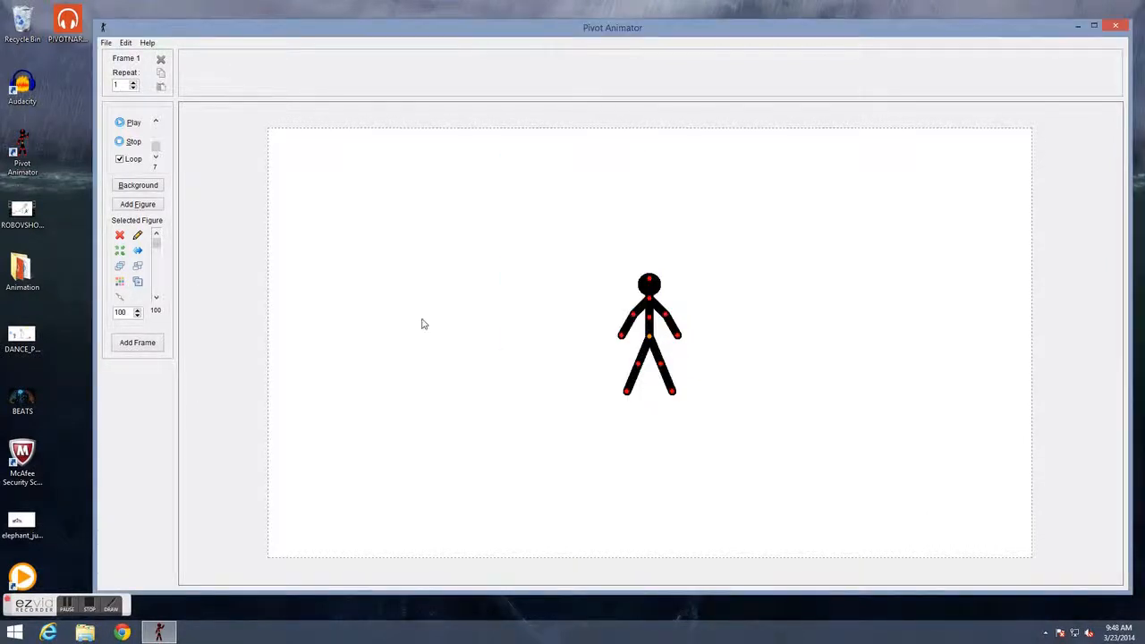
{"action": "left_click", "coordinate": [121, 251]}
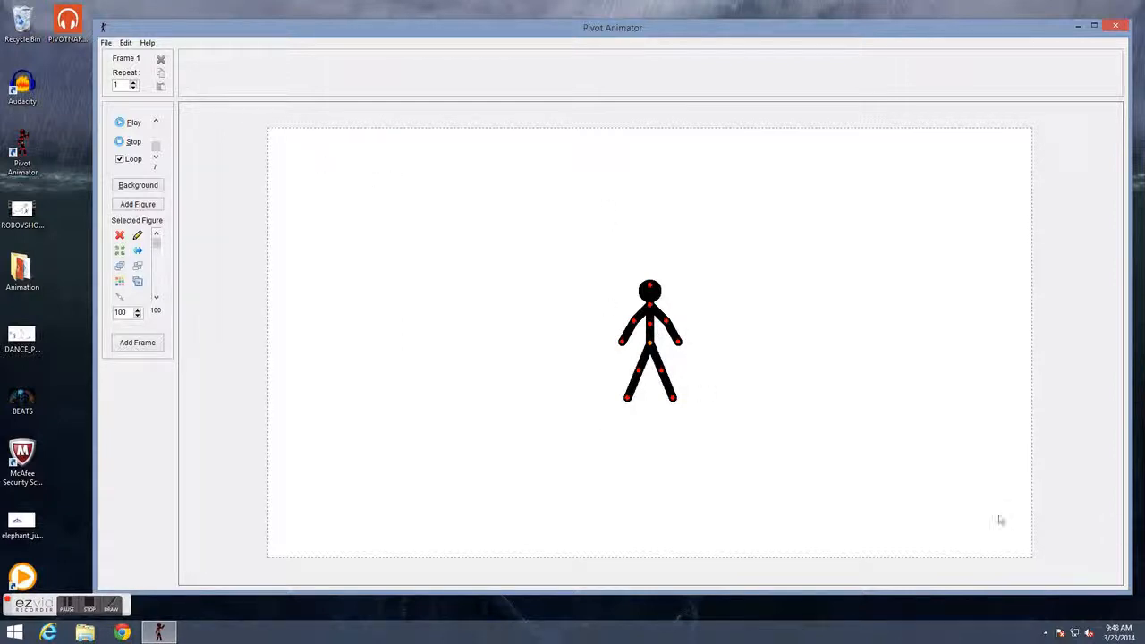
Open the animation options, look through the available languages, and close the options without changing anything
{"action": "left_click", "coordinate": [126, 44]}
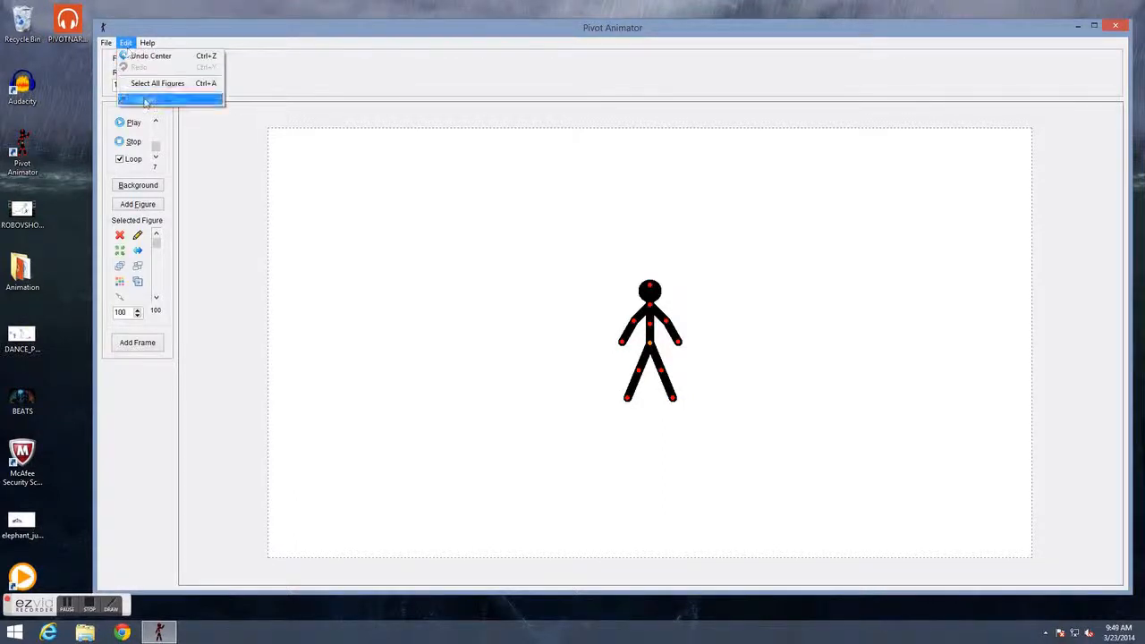
{"action": "left_click", "coordinate": [170, 99]}
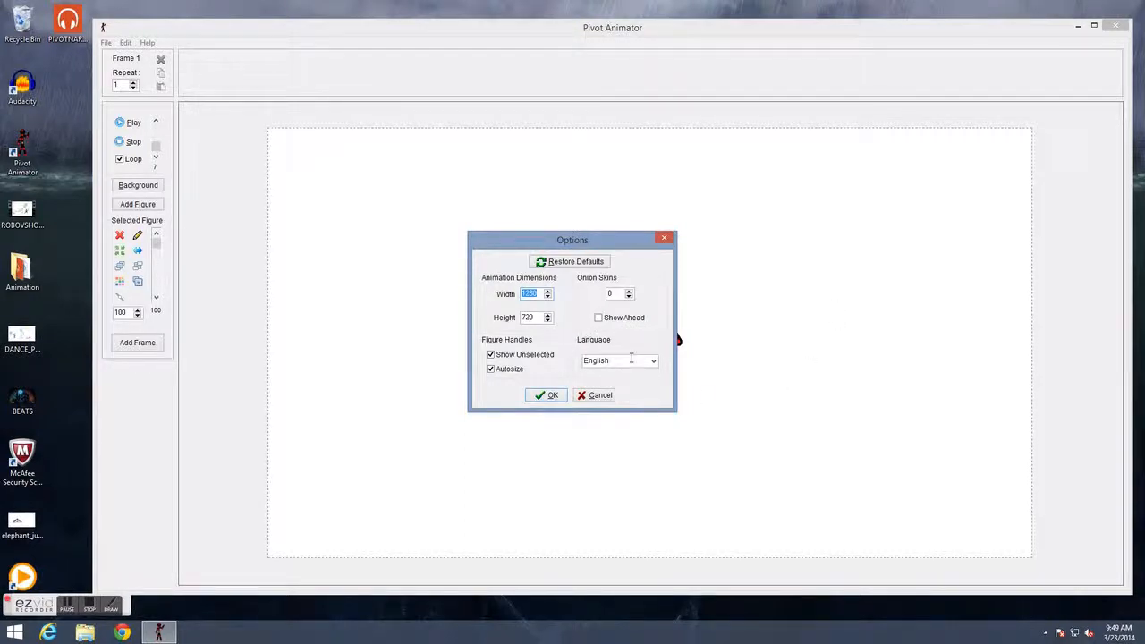
{"action": "left_click", "coordinate": [654, 360]}
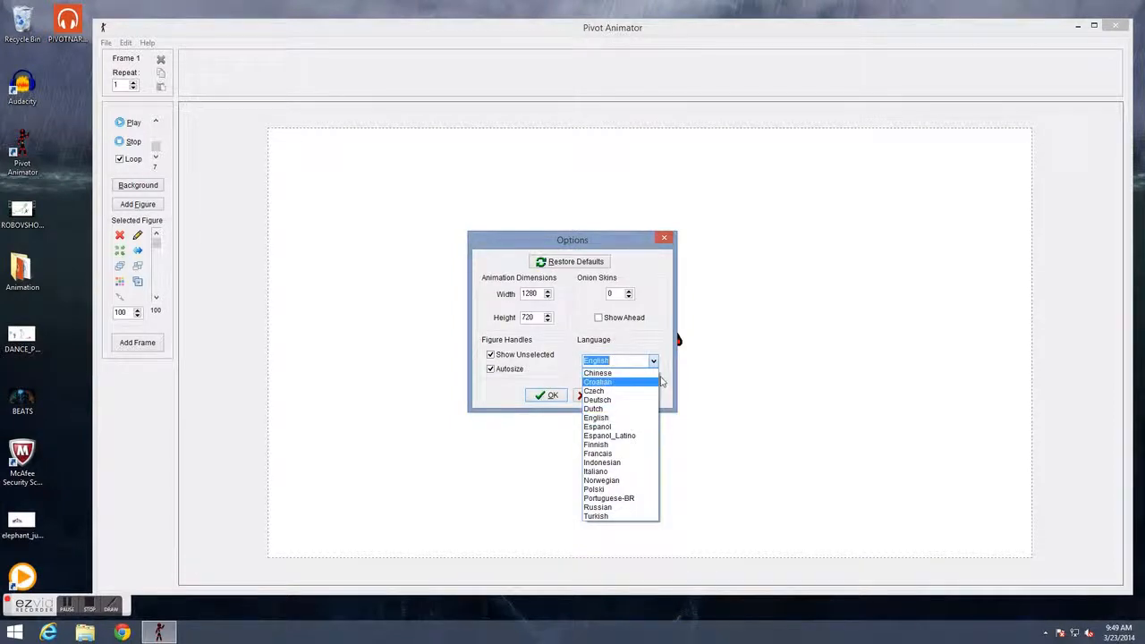
{"action": "left_click", "coordinate": [653, 360]}
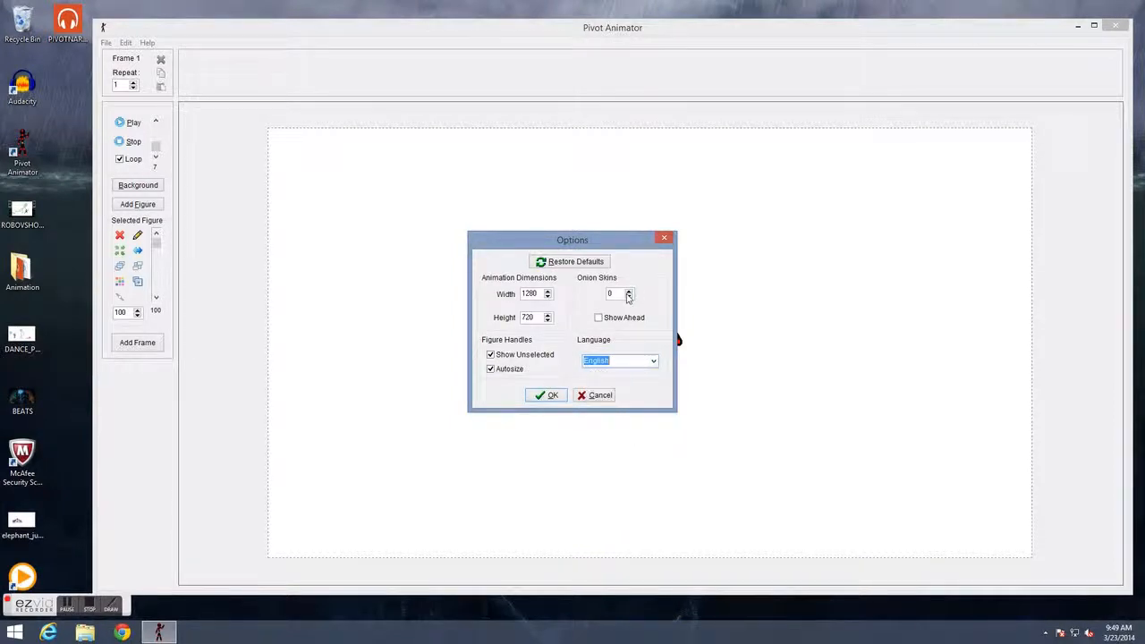
{"action": "left_click", "coordinate": [664, 239]}
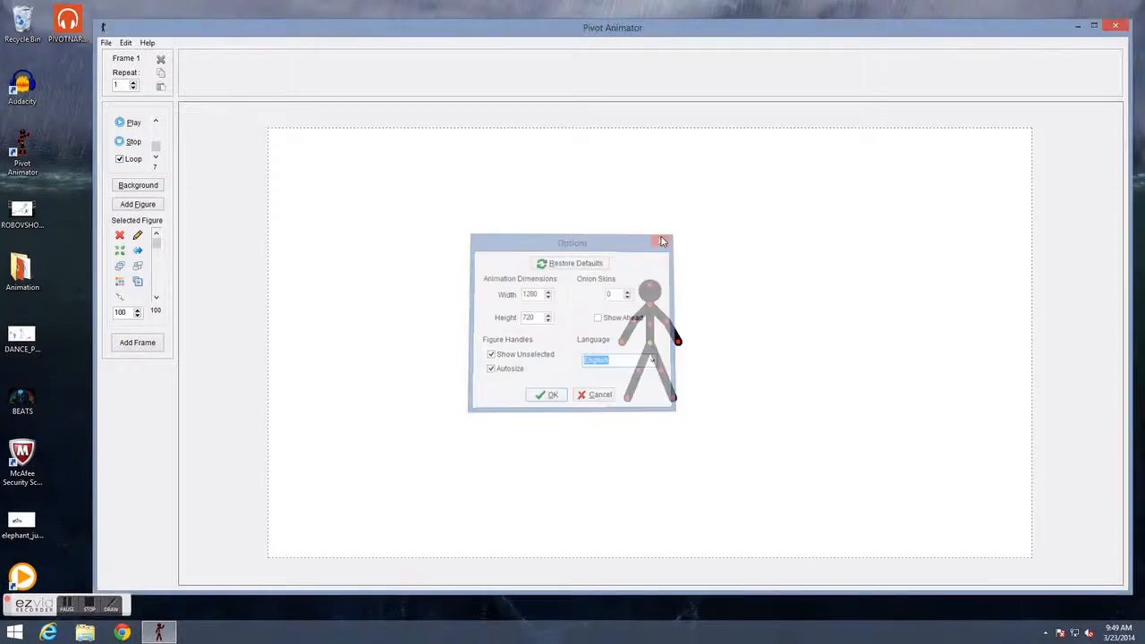
Add four frames of the centered black stick figure to the timeline
{"action": "left_click", "coordinate": [139, 343]}
{"action": "left_click", "coordinate": [226, 68]}
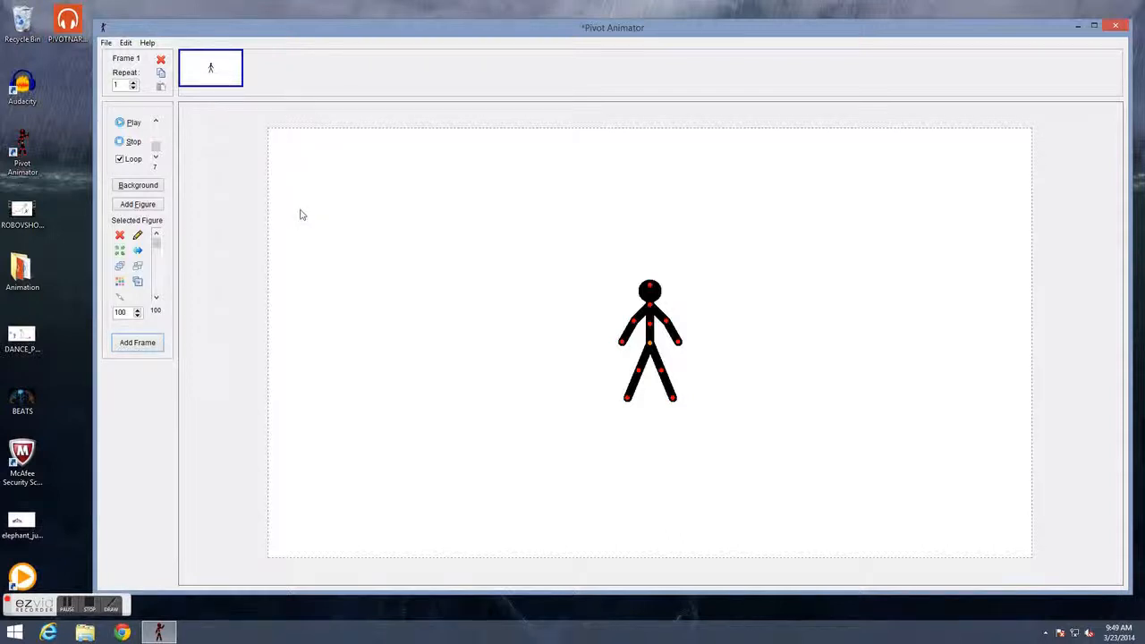
{"action": "left_click", "coordinate": [150, 342]}
{"action": "left_click", "coordinate": [151, 342]}
{"action": "left_click", "coordinate": [152, 341]}
{"action": "left_click", "coordinate": [238, 77]}
Raise the stick figure's right-hand forearm progressively across frames 2, 3 and 4 for a waving motion
{"action": "left_click", "coordinate": [285, 83]}
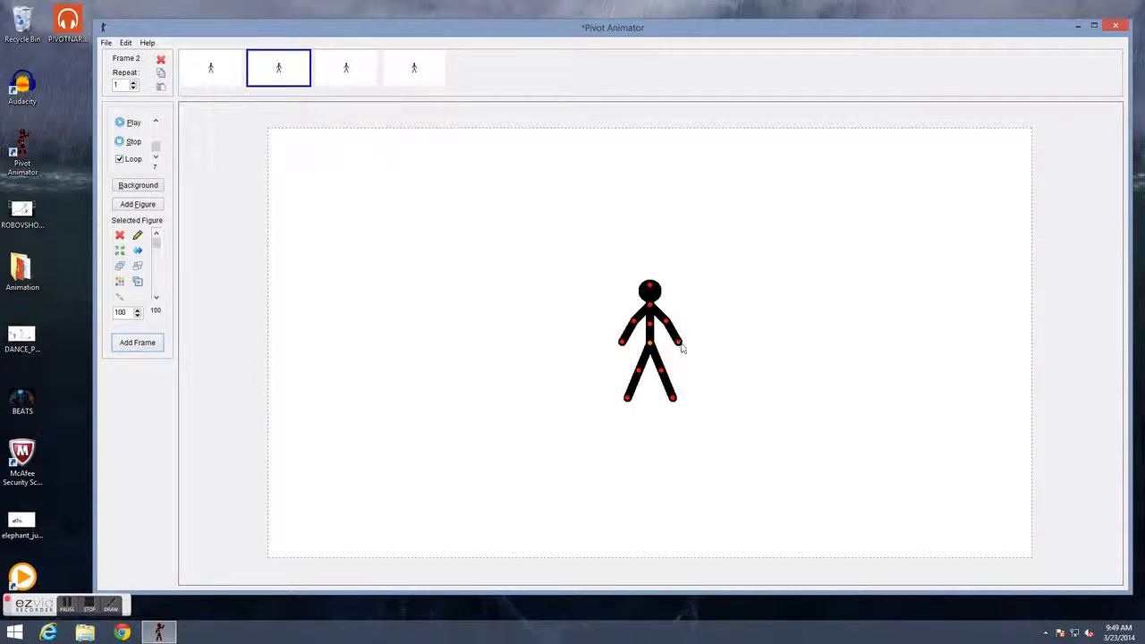
{"action": "mouse_move", "coordinate": [694, 326]}
{"action": "left_mouse_down"}
{"action": "mouse_move", "coordinate": [691, 285]}
{"action": "mouse_move", "coordinate": [687, 336]}
{"action": "mouse_move", "coordinate": [670, 284]}
{"action": "mouse_move", "coordinate": [688, 349]}
{"action": "mouse_move", "coordinate": [670, 301]}
{"action": "mouse_move", "coordinate": [692, 324]}
{"action": "mouse_move", "coordinate": [688, 309]}
{"action": "mouse_move", "coordinate": [686, 332]}
{"action": "mouse_move", "coordinate": [684, 310]}
{"action": "mouse_move", "coordinate": [673, 334]}
{"action": "mouse_move", "coordinate": [687, 333]}
{"action": "left_mouse_up"}
{"action": "left_click", "coordinate": [353, 75]}
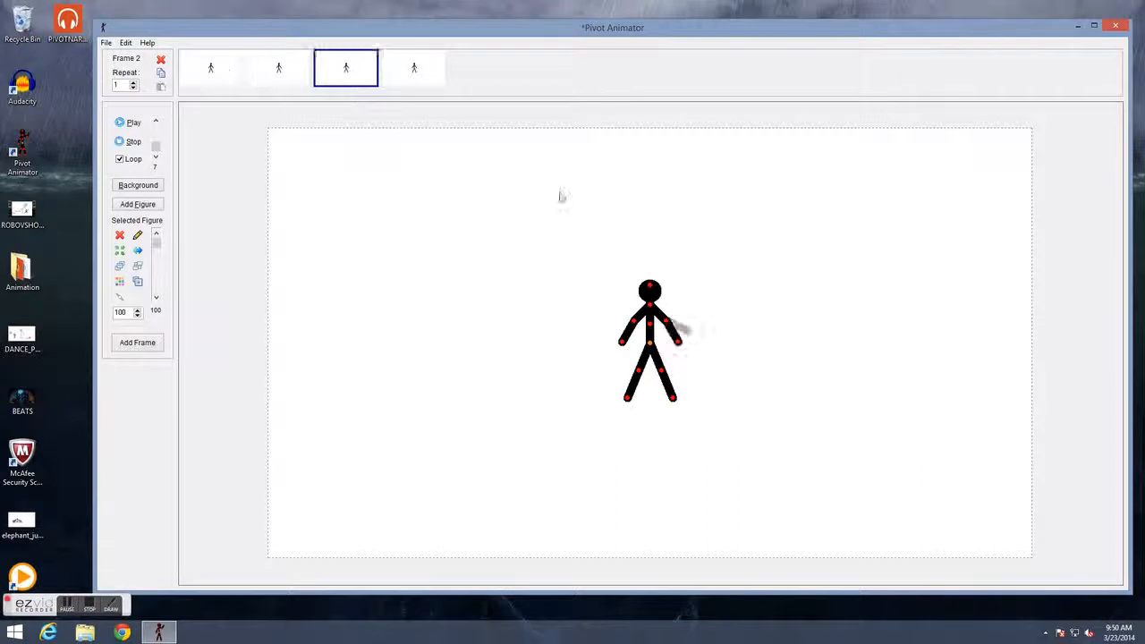
{"action": "left_click_drag", "start_coordinate": [677, 343], "coordinate": [682, 297]}
{"action": "left_click", "coordinate": [416, 69]}
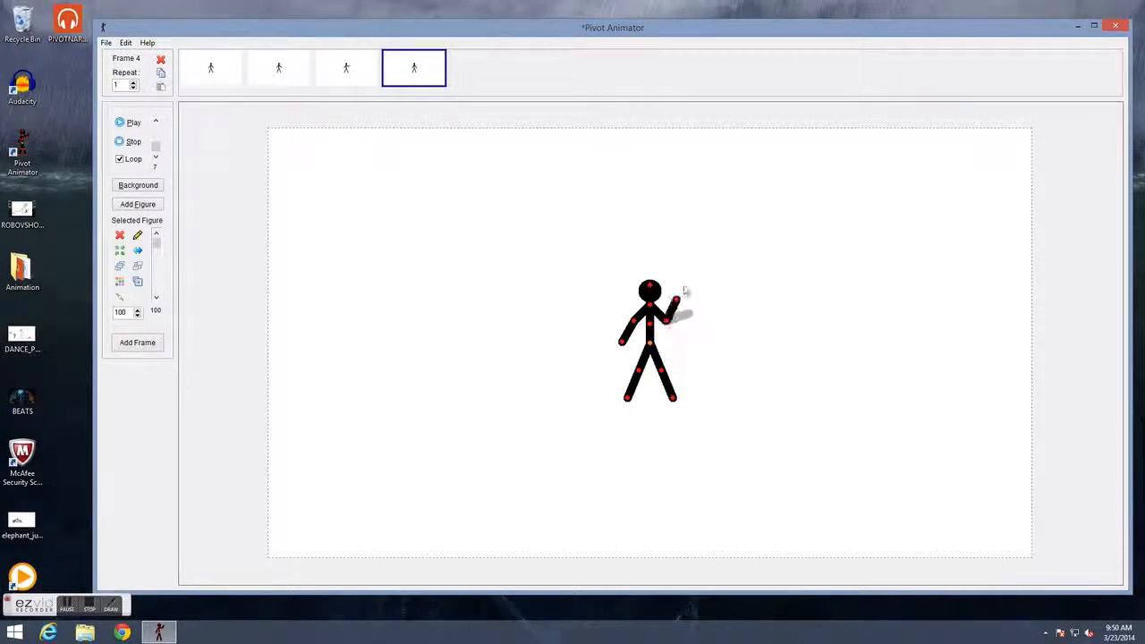
Add five more frames with the figure's forearm in the raised pose
{"action": "left_click", "coordinate": [143, 343]}
{"action": "left_click", "coordinate": [144, 343]}
{"action": "left_click", "coordinate": [143, 343]}
{"action": "left_click", "coordinate": [143, 343]}
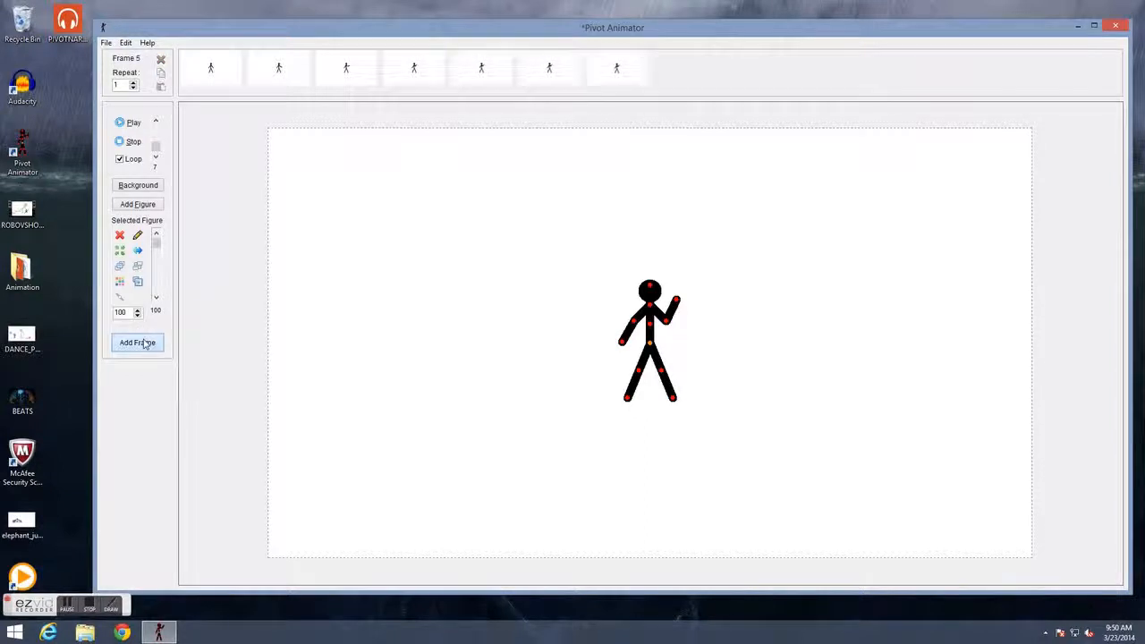
{"action": "left_click", "coordinate": [144, 343]}
{"action": "left_click", "coordinate": [145, 343]}
{"action": "left_click", "coordinate": [420, 77]}
Lower the figure's raised forearm progressively over frames 5 to 8 until it hangs at its side
{"action": "left_click", "coordinate": [501, 83]}
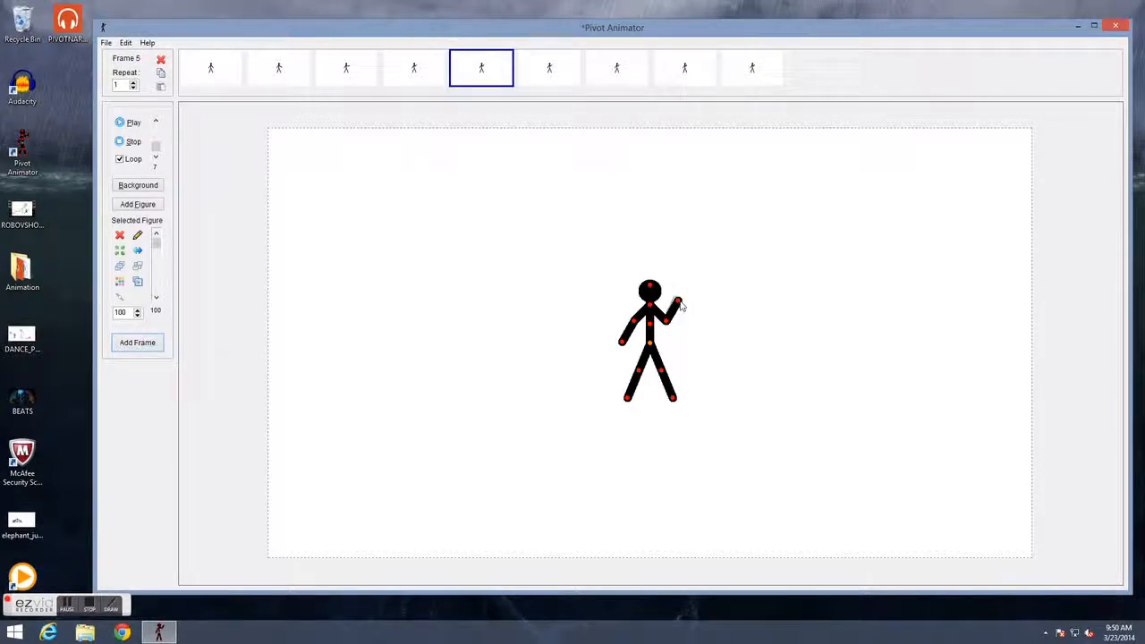
{"action": "left_click", "coordinate": [560, 70]}
{"action": "left_click_drag", "start_coordinate": [678, 300], "coordinate": [687, 338]}
{"action": "left_click", "coordinate": [617, 70]}
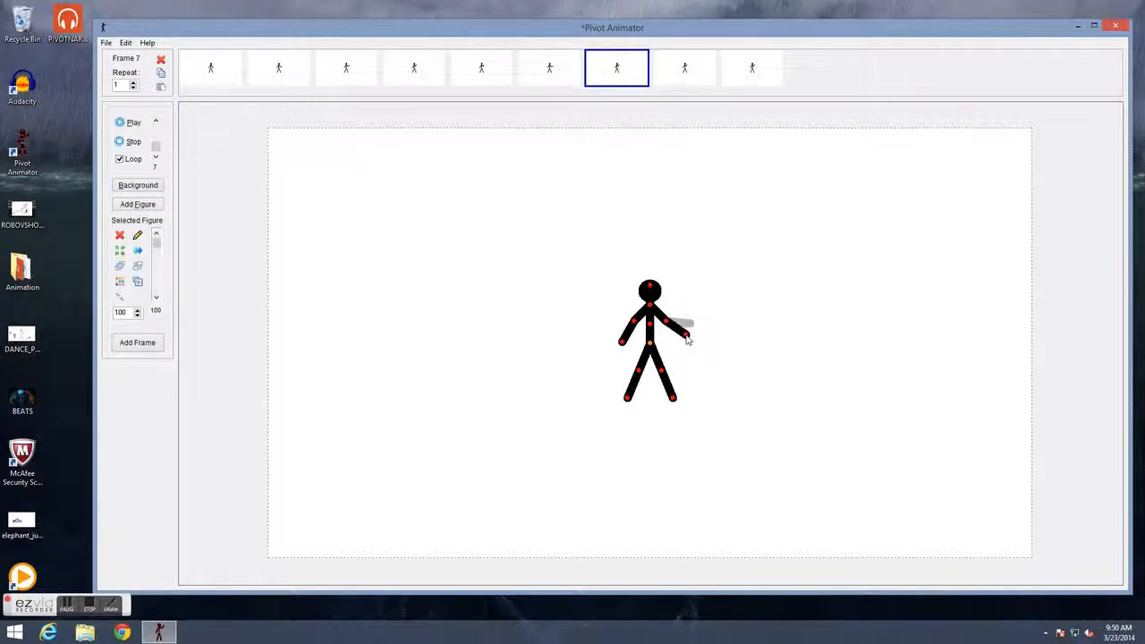
{"action": "left_click", "coordinate": [705, 78]}
{"action": "left_click_drag", "start_coordinate": [680, 306], "coordinate": [678, 348]}
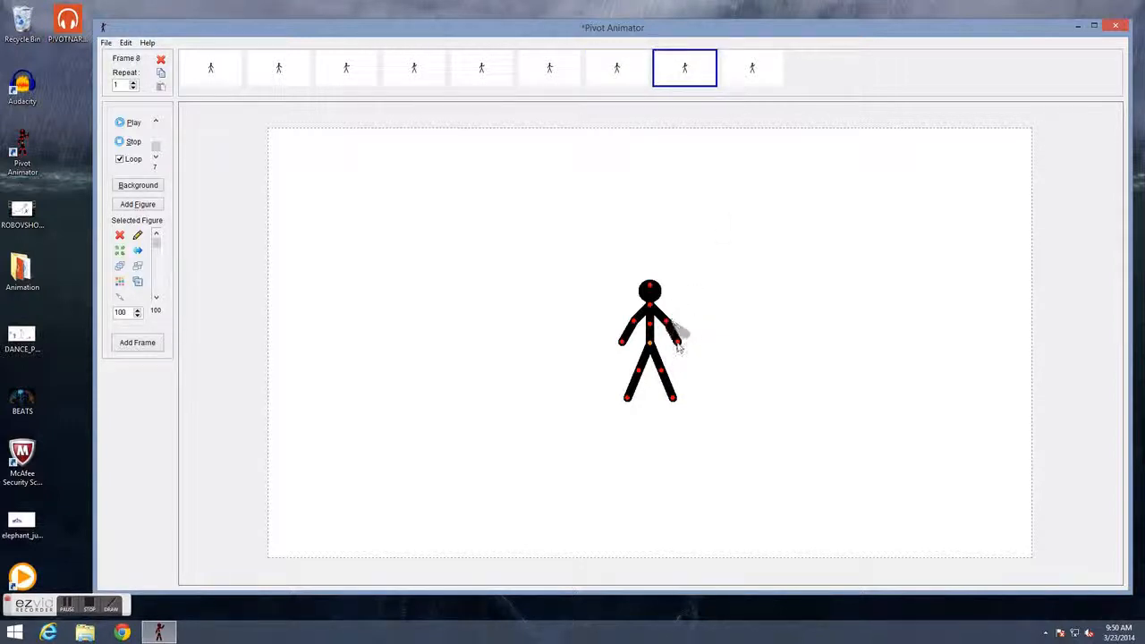
Delete frame 9, the last frame with the forearm still raised
{"action": "left_click", "coordinate": [754, 80]}
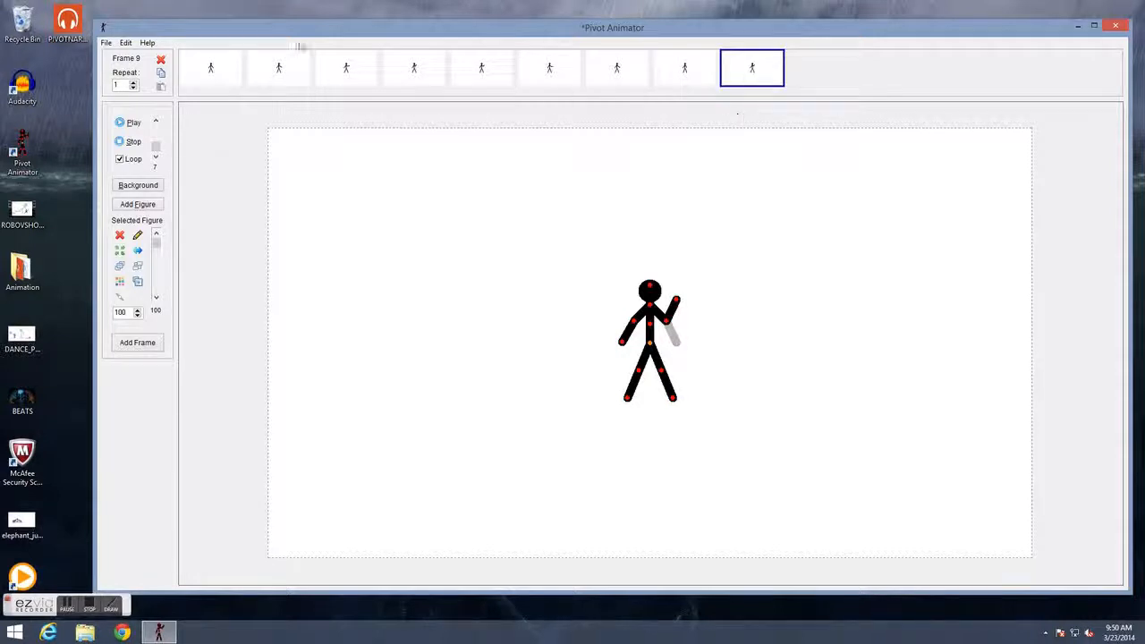
{"action": "left_click", "coordinate": [165, 60]}
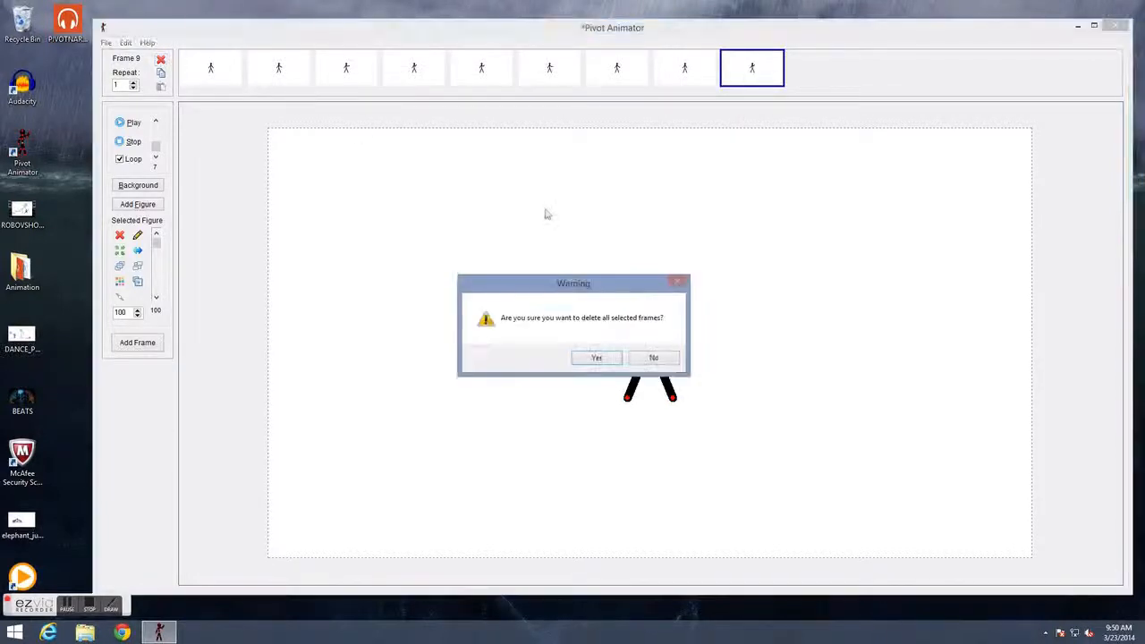
{"action": "left_click", "coordinate": [595, 358]}
Play the waving animation from the first frame and stop it
{"action": "left_click", "coordinate": [204, 82]}
{"action": "left_click", "coordinate": [128, 121]}
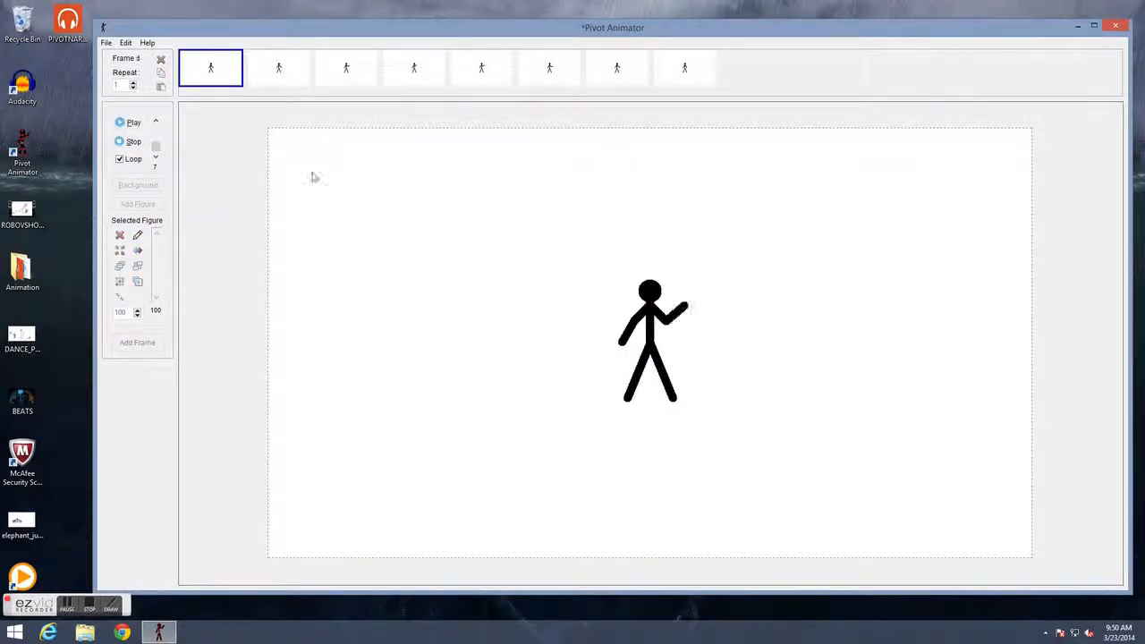
{"action": "left_click", "coordinate": [130, 141]}
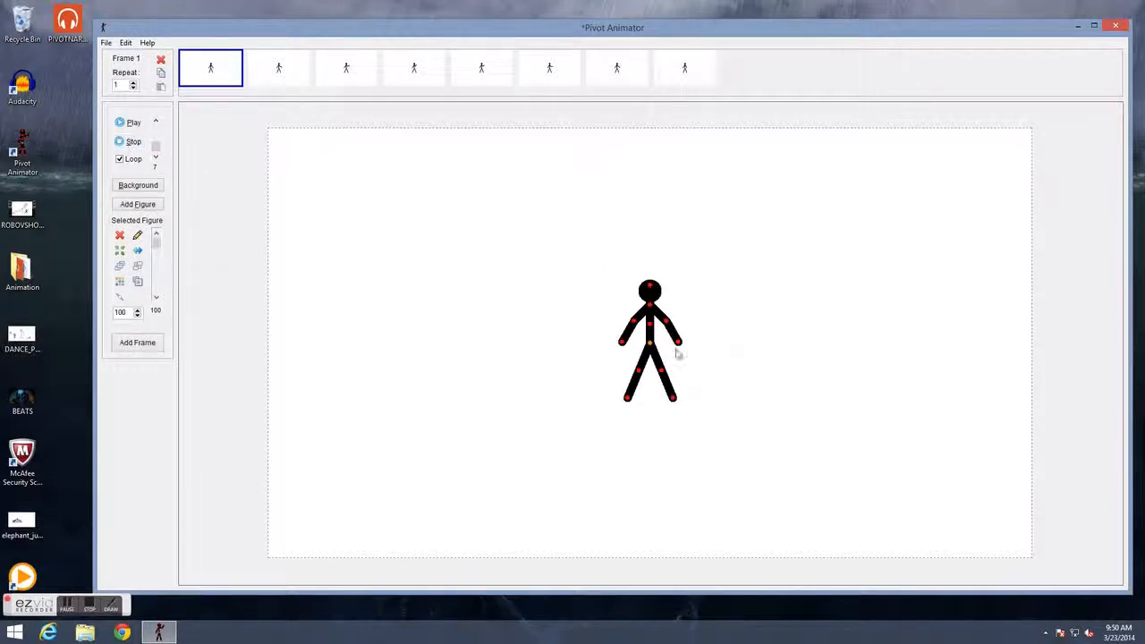
Adjust the forearm slightly in frame 1 and load the turntable picture gUglrKb as the background
{"action": "mouse_move", "coordinate": [679, 343]}
{"action": "left_mouse_down"}
{"action": "mouse_move", "coordinate": [697, 326]}
{"action": "mouse_move", "coordinate": [681, 352]}
{"action": "left_mouse_up"}
{"action": "mouse_move", "coordinate": [689, 337]}
{"action": "left_mouse_down"}
{"action": "mouse_move", "coordinate": [695, 328]}
{"action": "mouse_move", "coordinate": [677, 350]}
{"action": "mouse_move", "coordinate": [708, 328]}
{"action": "mouse_move", "coordinate": [689, 293]}
{"action": "mouse_move", "coordinate": [700, 327]}
{"action": "mouse_move", "coordinate": [680, 356]}
{"action": "left_mouse_up"}
{"action": "left_click", "coordinate": [106, 43]}
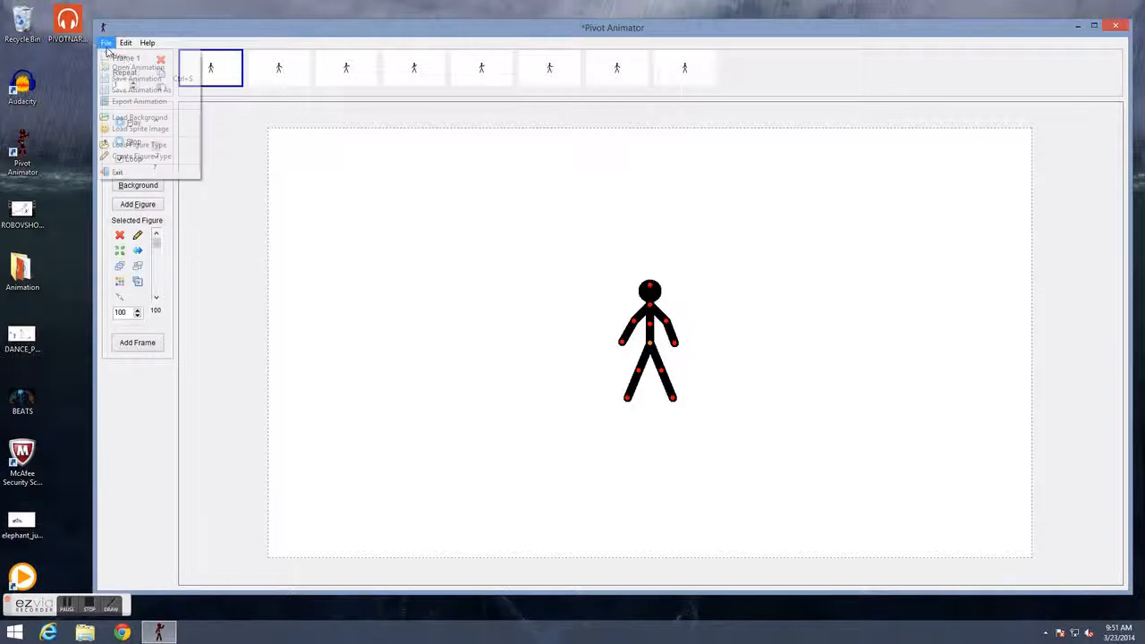
{"action": "left_click", "coordinate": [143, 117]}
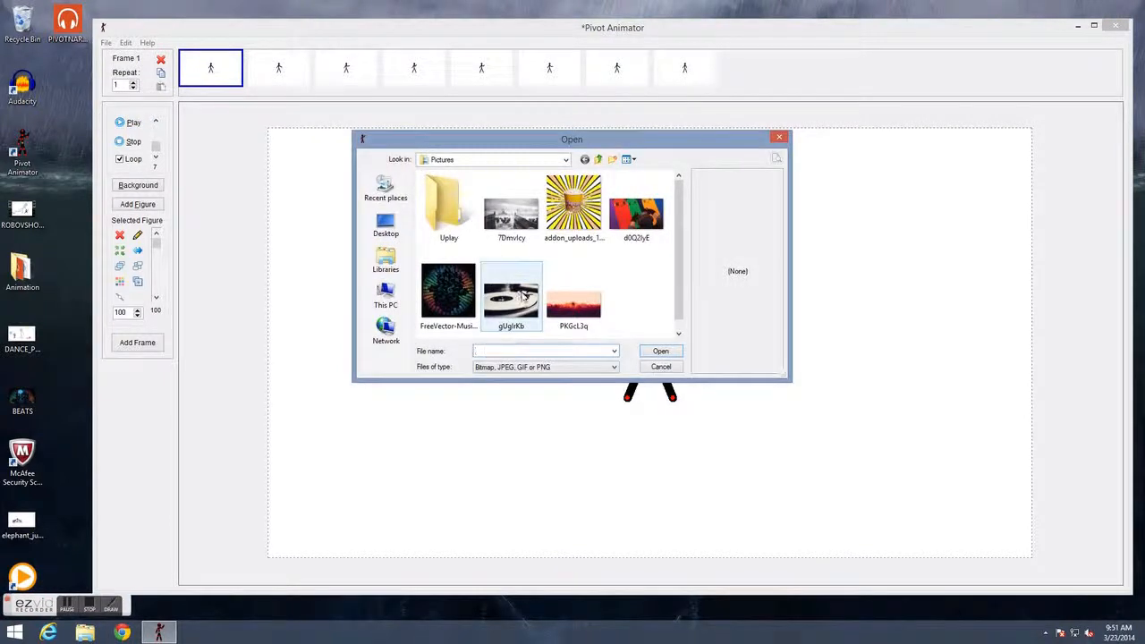
{"action": "left_click", "coordinate": [511, 295]}
{"action": "left_click", "coordinate": [660, 351]}
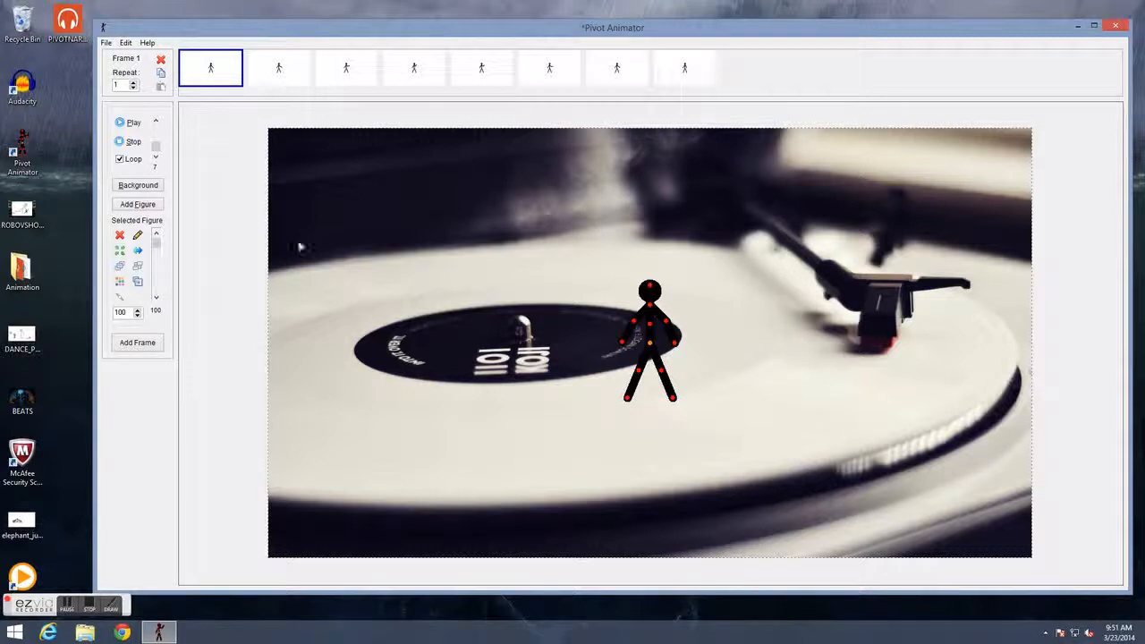
Go through the frames one by one to compare the background of frame 1 with the others
{"action": "left_click", "coordinate": [280, 80]}
{"action": "left_click", "coordinate": [220, 84]}
{"action": "left_click", "coordinate": [261, 75]}
{"action": "left_click", "coordinate": [237, 72]}
{"action": "left_click", "coordinate": [268, 69]}
{"action": "left_click", "coordinate": [235, 73]}
{"action": "left_click", "coordinate": [291, 71]}
{"action": "left_click", "coordinate": [335, 72]}
{"action": "left_click", "coordinate": [470, 79]}
{"action": "left_click", "coordinate": [423, 77]}
{"action": "left_click", "coordinate": [226, 69]}
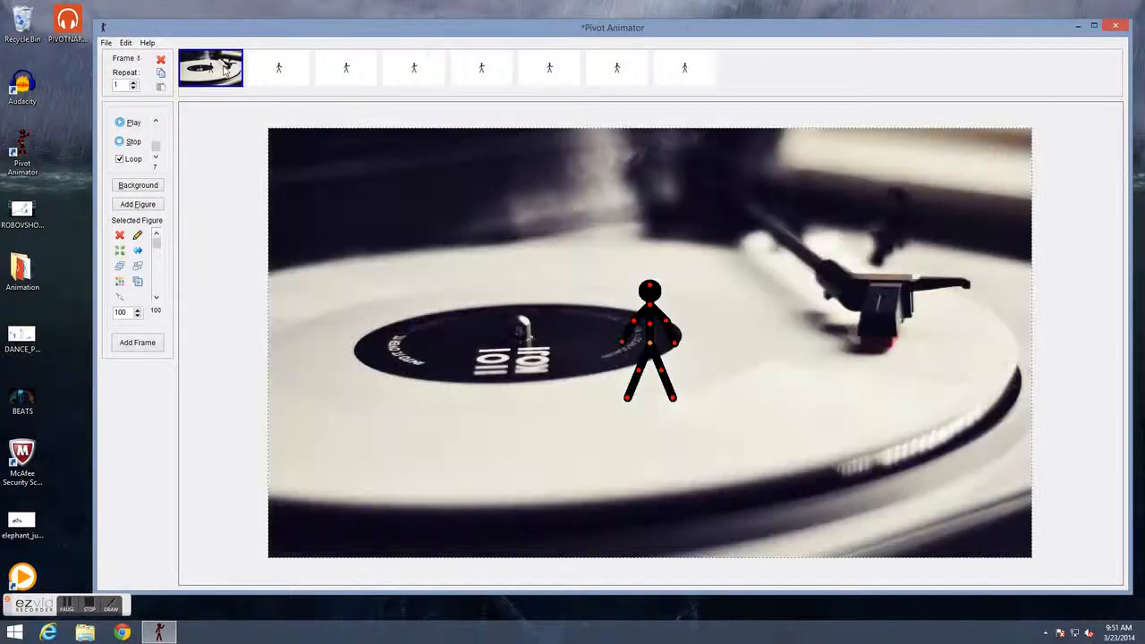
{"action": "left_click", "coordinate": [279, 72]}
{"action": "left_click", "coordinate": [346, 72]}
{"action": "left_click", "coordinate": [478, 73]}
{"action": "left_click", "coordinate": [547, 73]}
{"action": "left_click", "coordinate": [617, 75]}
{"action": "left_click", "coordinate": [713, 76]}
Remove the stick figure from the frame with the turntable background and delete that frame
{"action": "left_click", "coordinate": [220, 67]}
{"action": "key", "text": "Delete"}
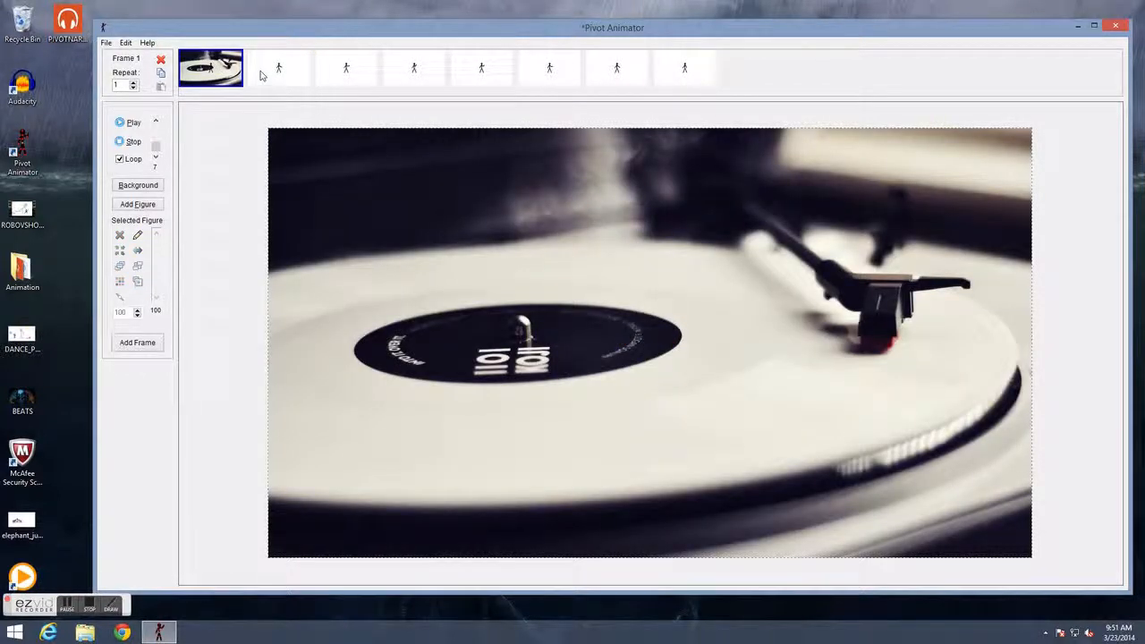
{"action": "left_click", "coordinate": [160, 60]}
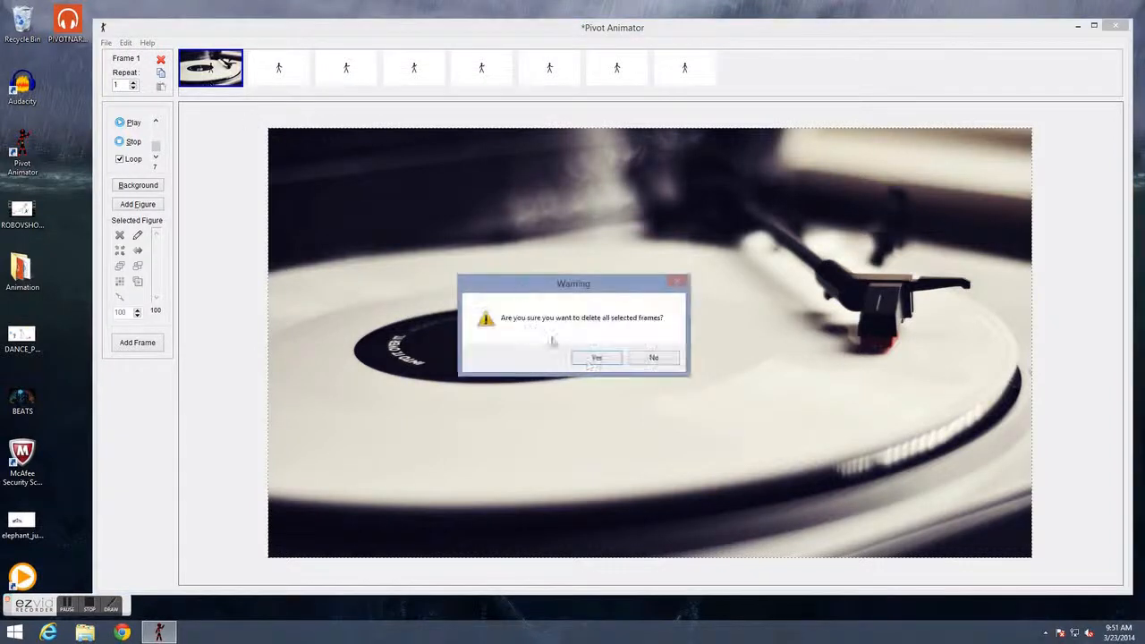
{"action": "left_click", "coordinate": [597, 358]}
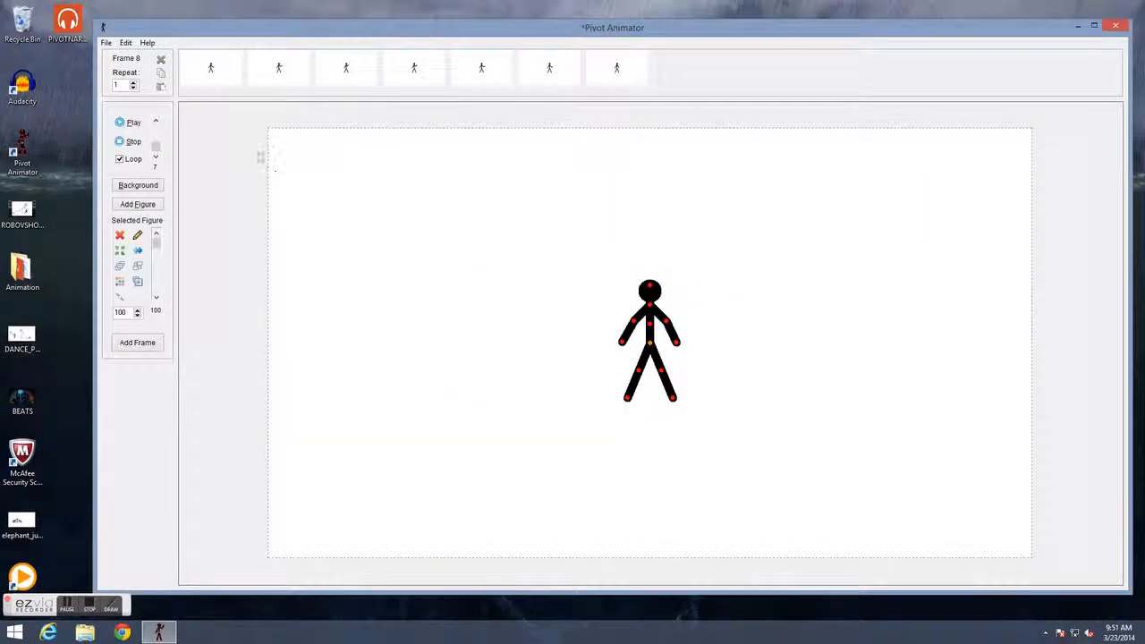
Set the repeat count of frame 1 to 20
{"action": "left_click", "coordinate": [199, 79]}
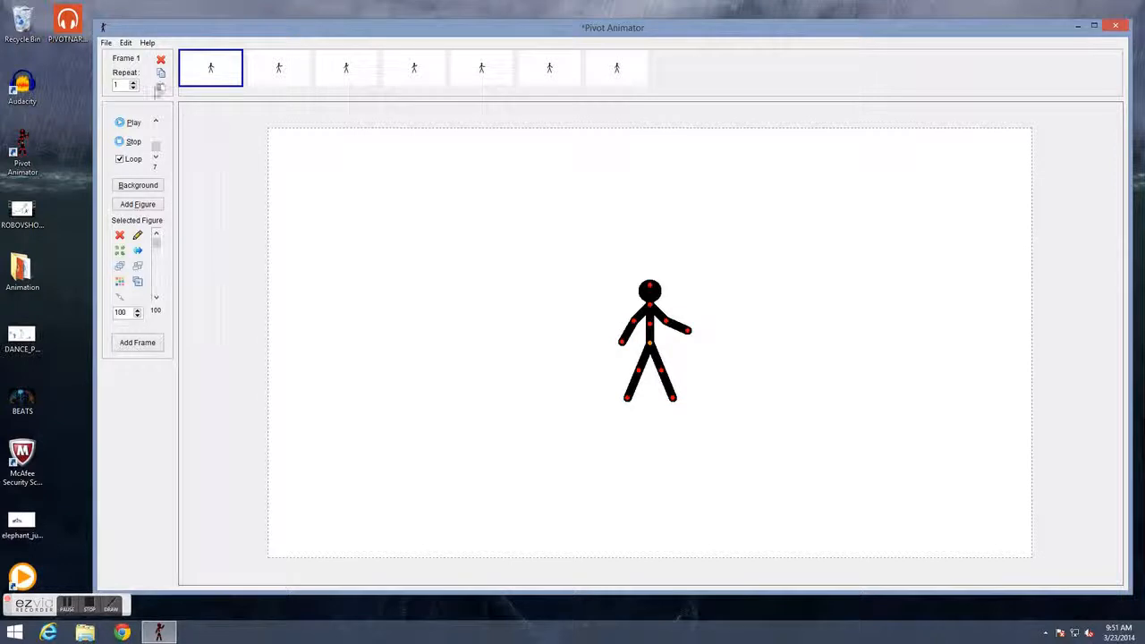
{"action": "left_click", "coordinate": [134, 82]}
{"action": "left_click", "coordinate": [134, 82]}
{"action": "left_click", "coordinate": [133, 82]}
Play the animation to check the repeated first frame's pause, and stop the playback
{"action": "left_click", "coordinate": [130, 123]}
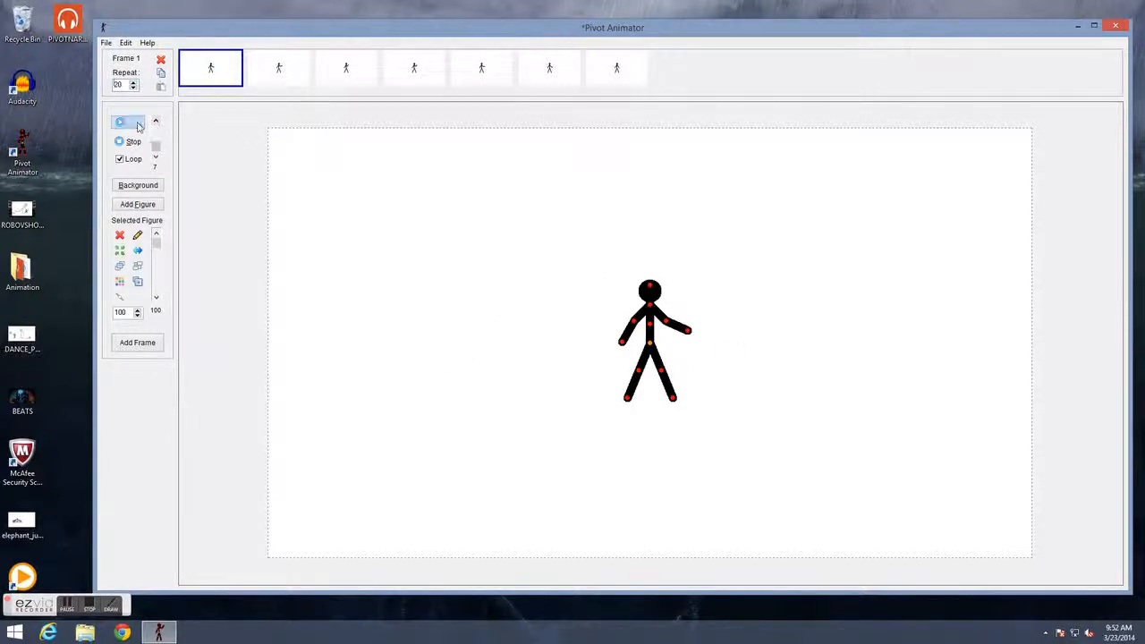
{"action": "left_click", "coordinate": [224, 72]}
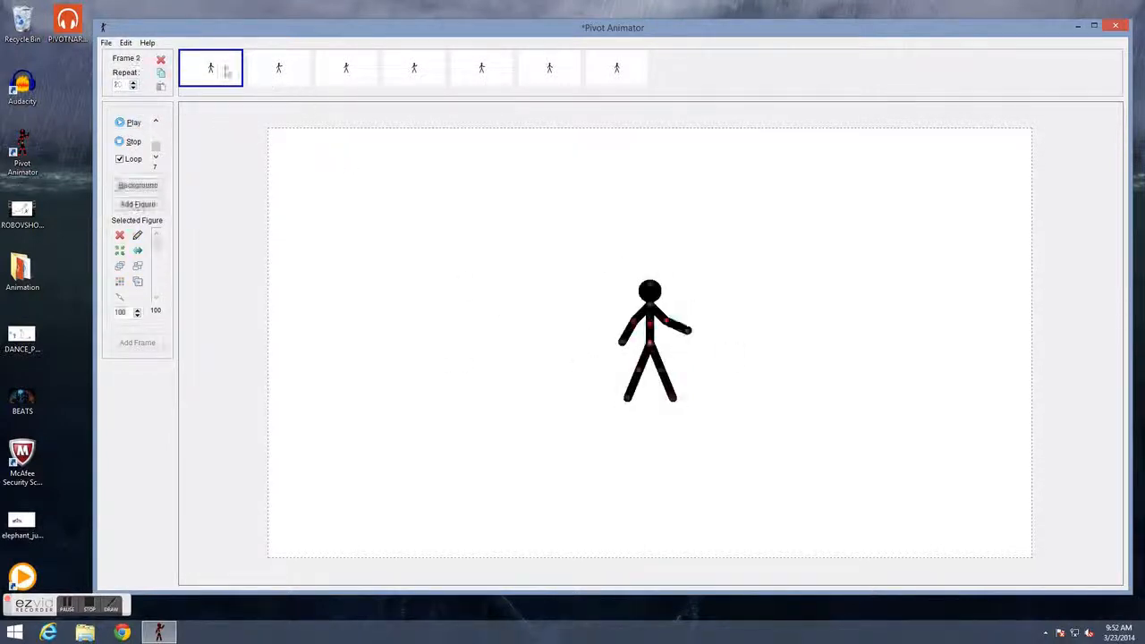
{"action": "left_click", "coordinate": [134, 82]}
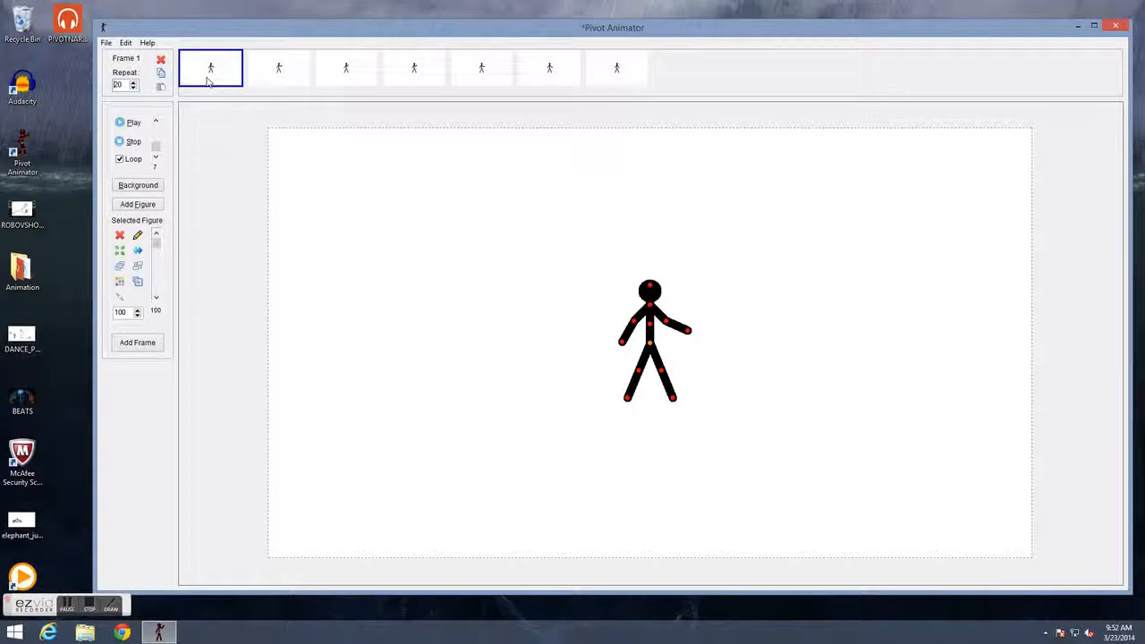
{"action": "left_click", "coordinate": [147, 345]}
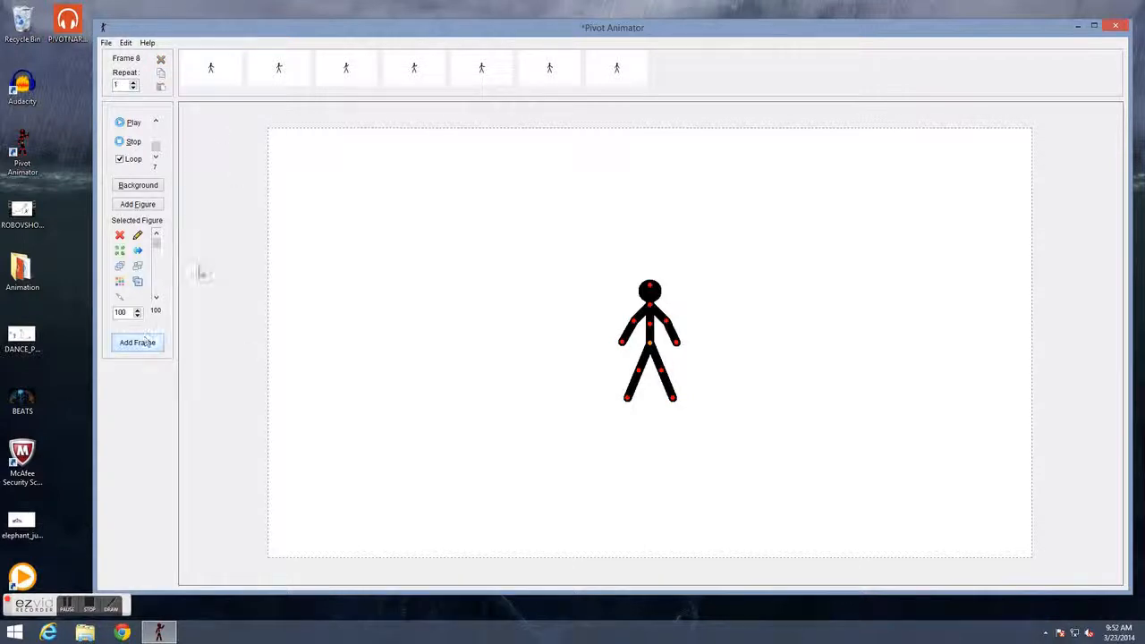
{"action": "left_click", "coordinate": [205, 77]}
{"action": "left_click", "coordinate": [128, 122]}
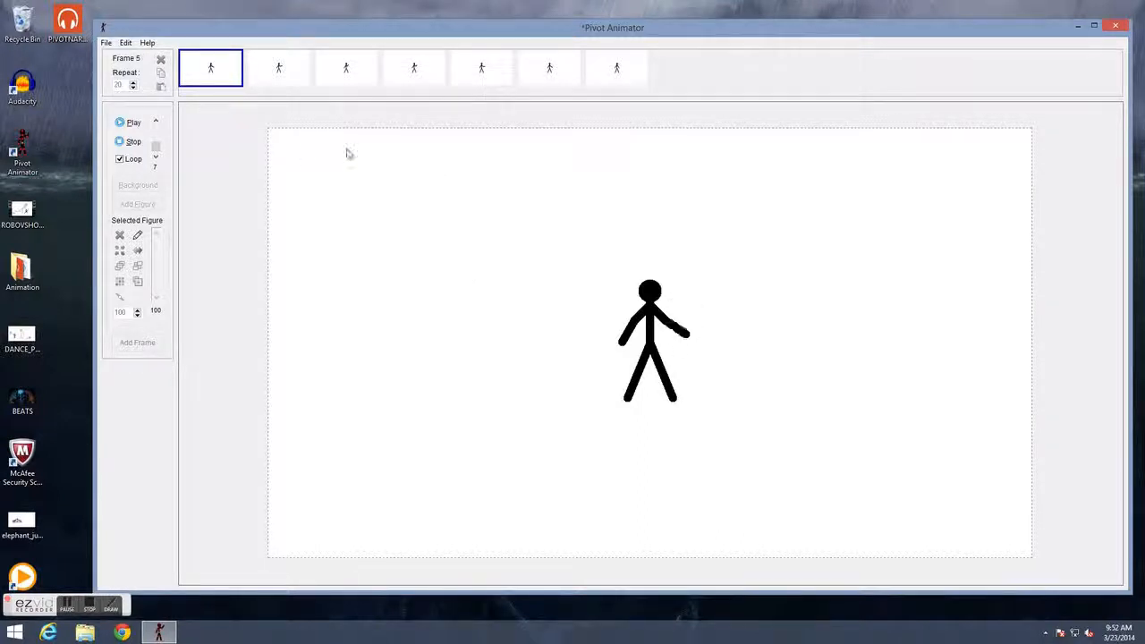
{"action": "left_click", "coordinate": [133, 142]}
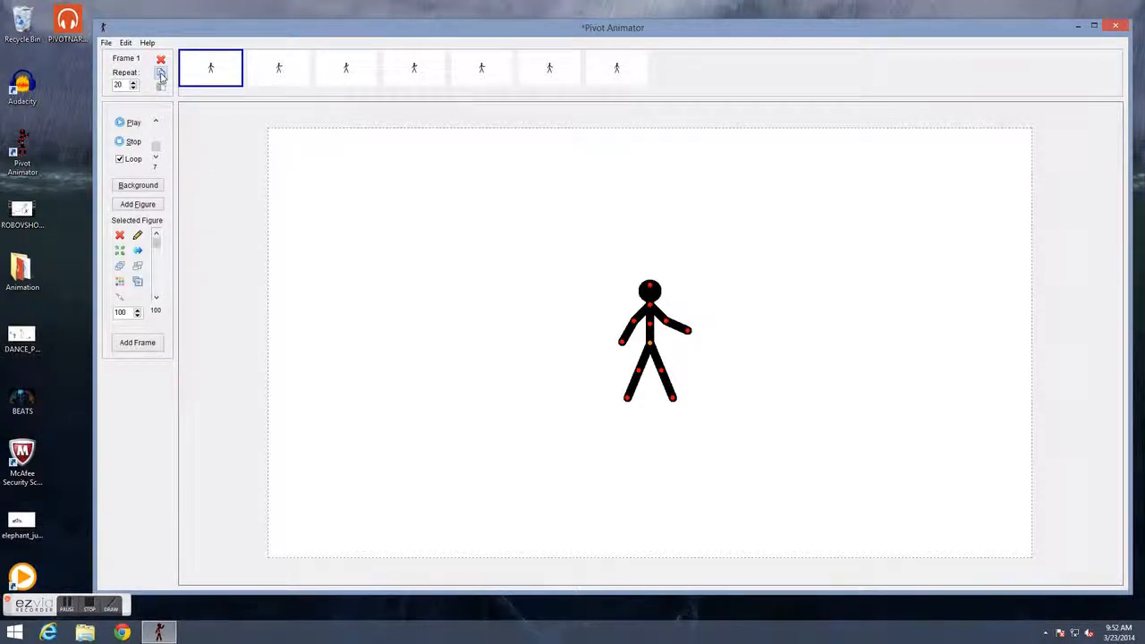
Paste a copy of frame 1 after frame 7 and compare the pasted frame with the original
{"action": "left_click", "coordinate": [625, 75]}
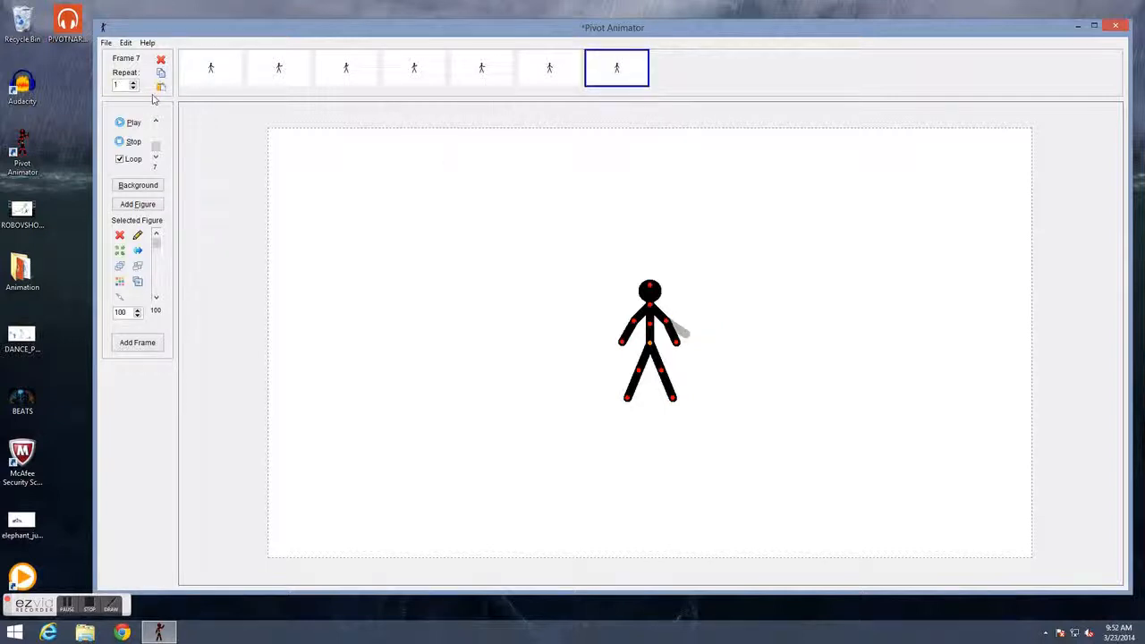
{"action": "left_click", "coordinate": [161, 87]}
{"action": "left_click", "coordinate": [224, 69]}
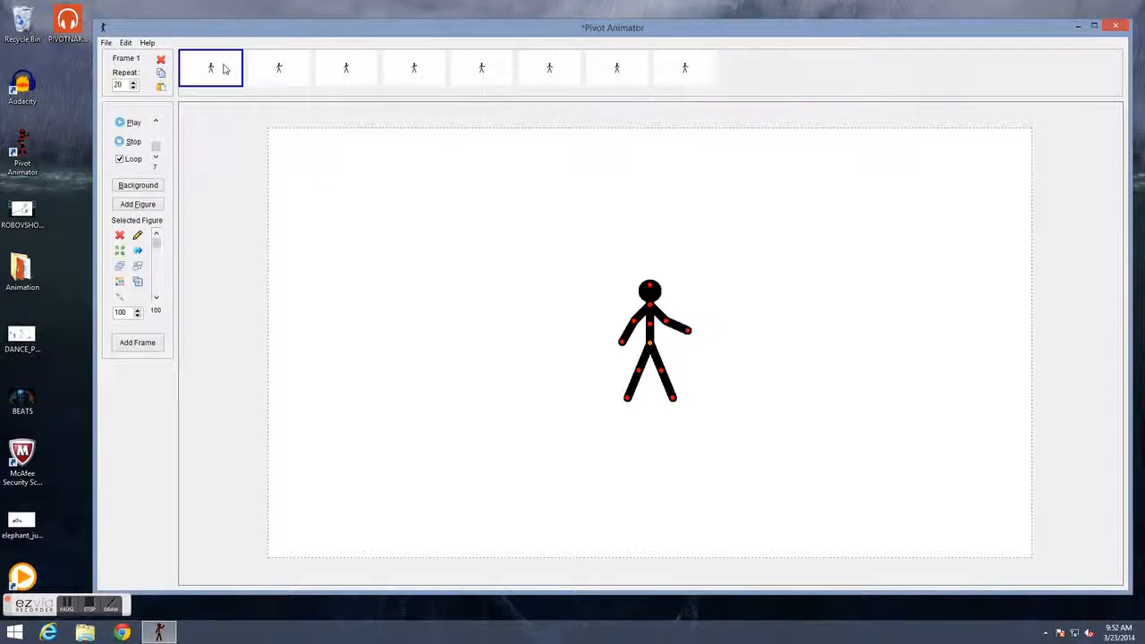
{"action": "left_click", "coordinate": [685, 69]}
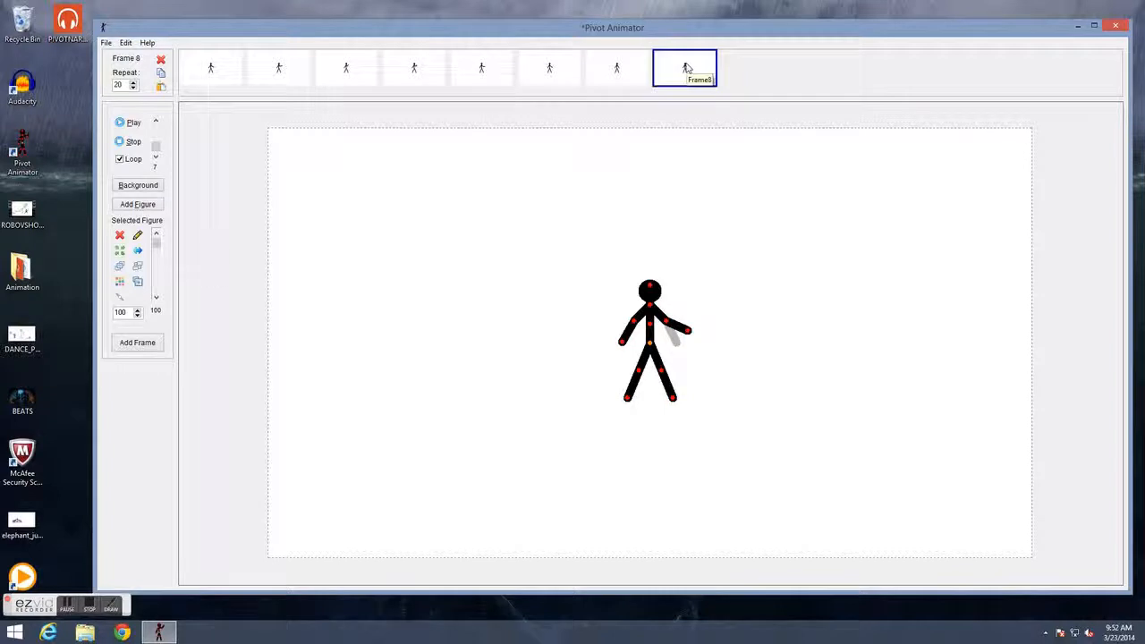
{"action": "left_click", "coordinate": [213, 68]}
{"action": "left_click", "coordinate": [660, 69]}
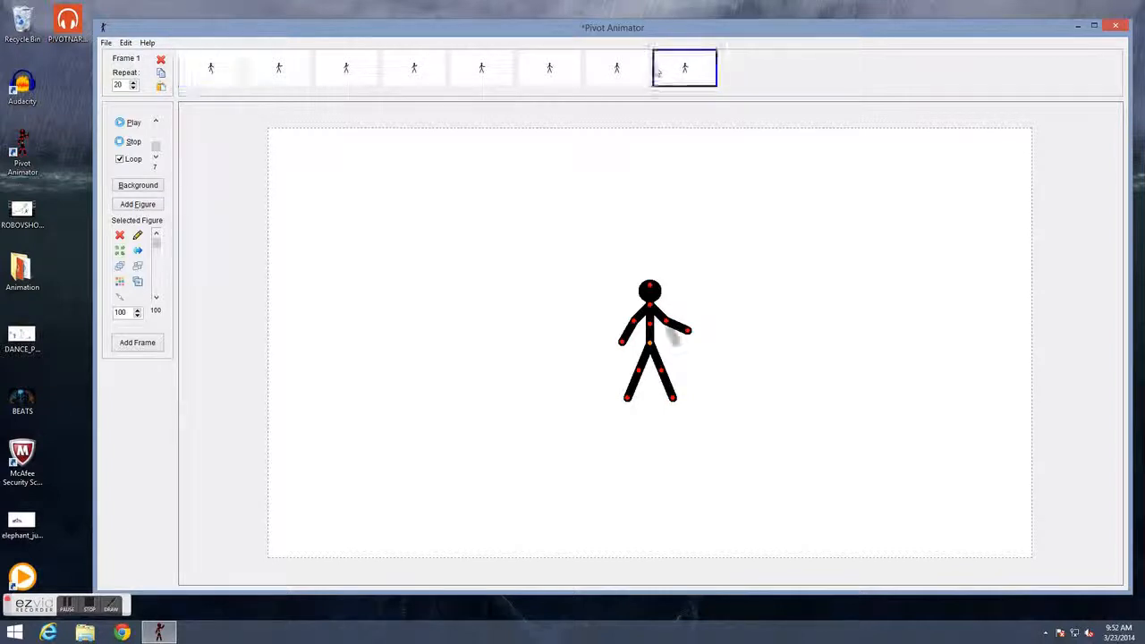
Apply the turntable picture as the background of frame 1
{"action": "left_click", "coordinate": [229, 82]}
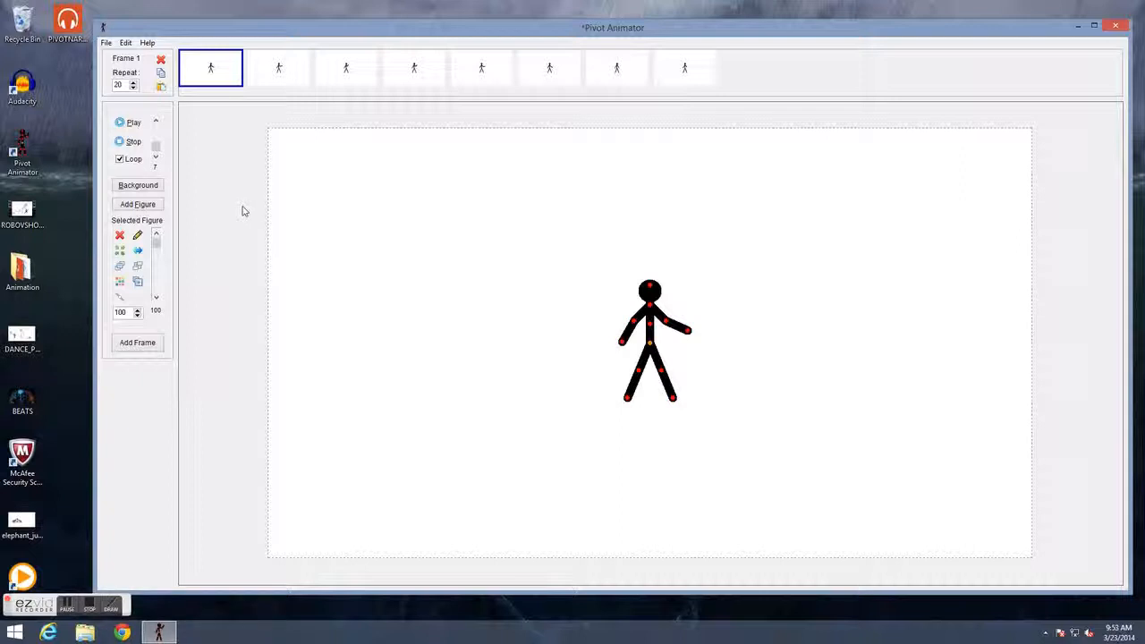
{"action": "left_click", "coordinate": [138, 186]}
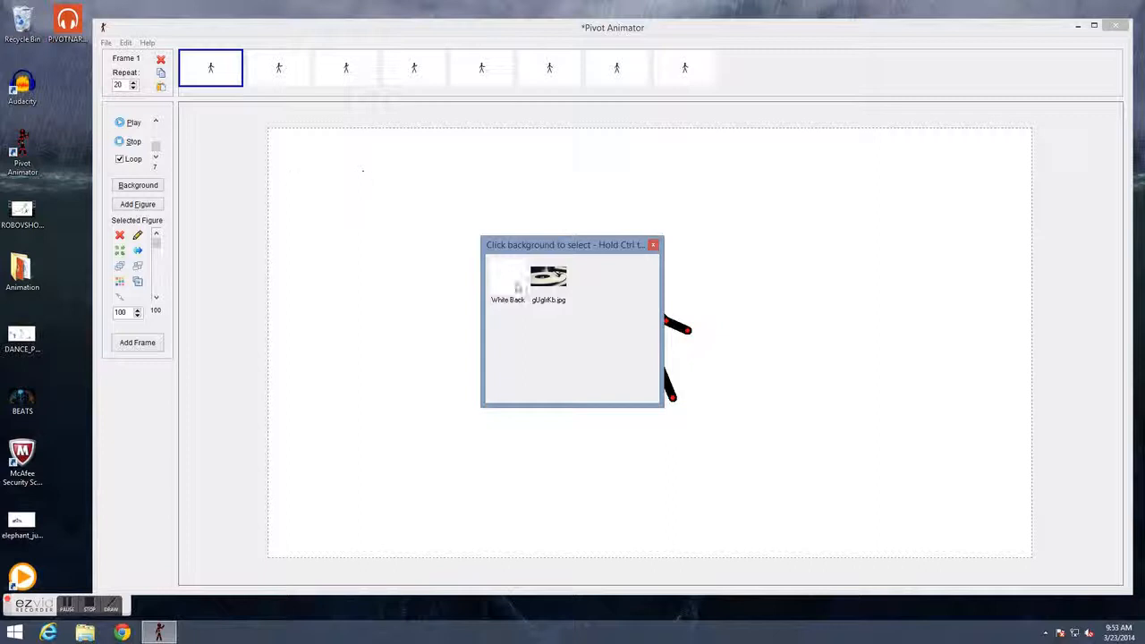
{"action": "left_click", "coordinate": [554, 279]}
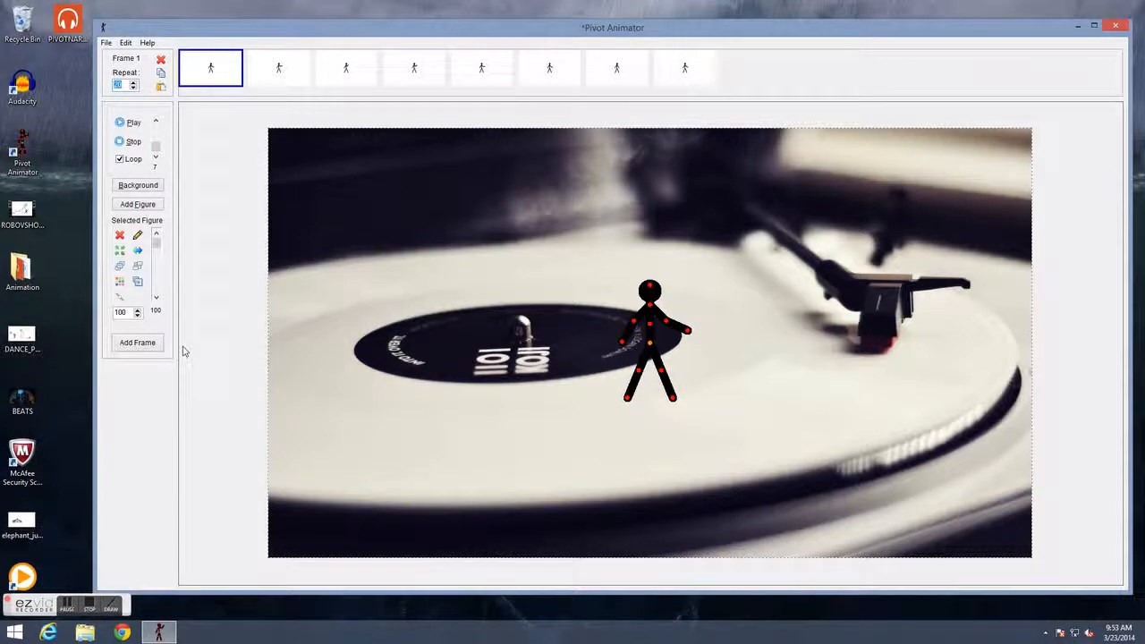
Restore the white background on frame 1 and delete the unused turntable picture from the list of backgrounds
{"action": "left_click", "coordinate": [135, 185]}
{"action": "left_click", "coordinate": [501, 273]}
{"action": "left_click", "coordinate": [627, 358]}
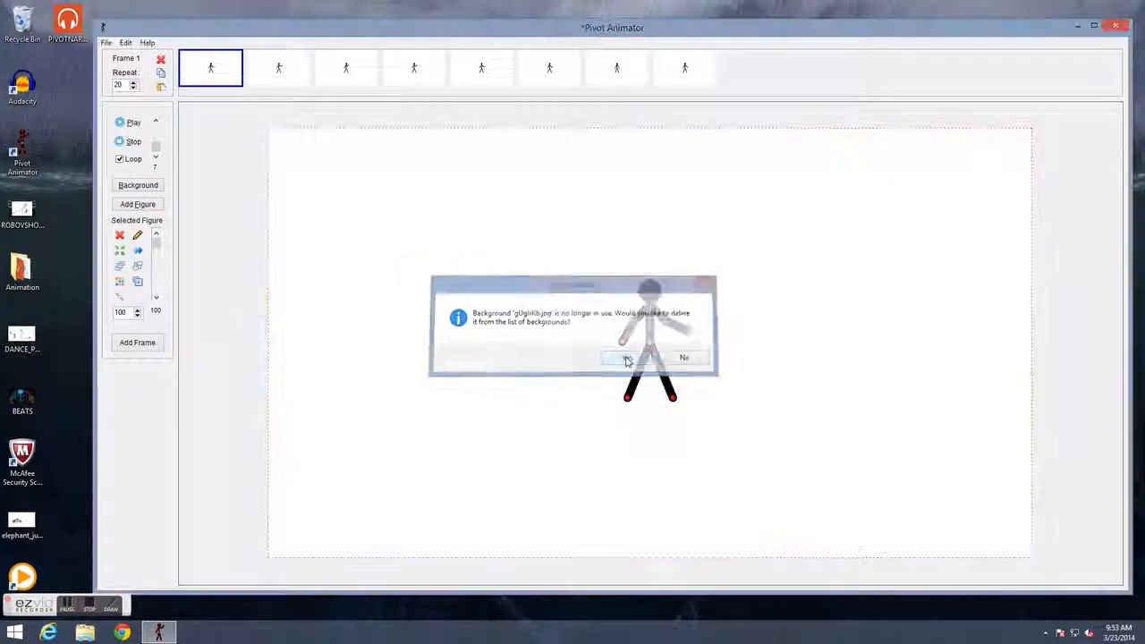
{"action": "left_click_drag", "start_coordinate": [302, 82], "coordinate": [189, 76]}
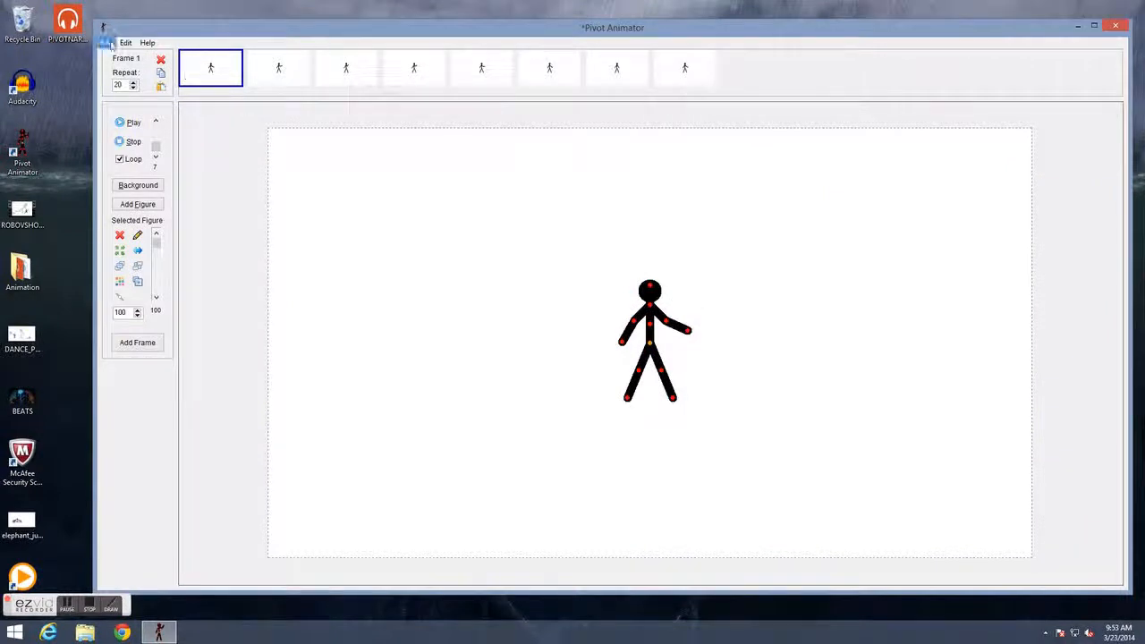
Start loading a figure type and browse from Local Disk (C:) through the program folders to the stick figures folder
{"action": "left_click", "coordinate": [107, 43]}
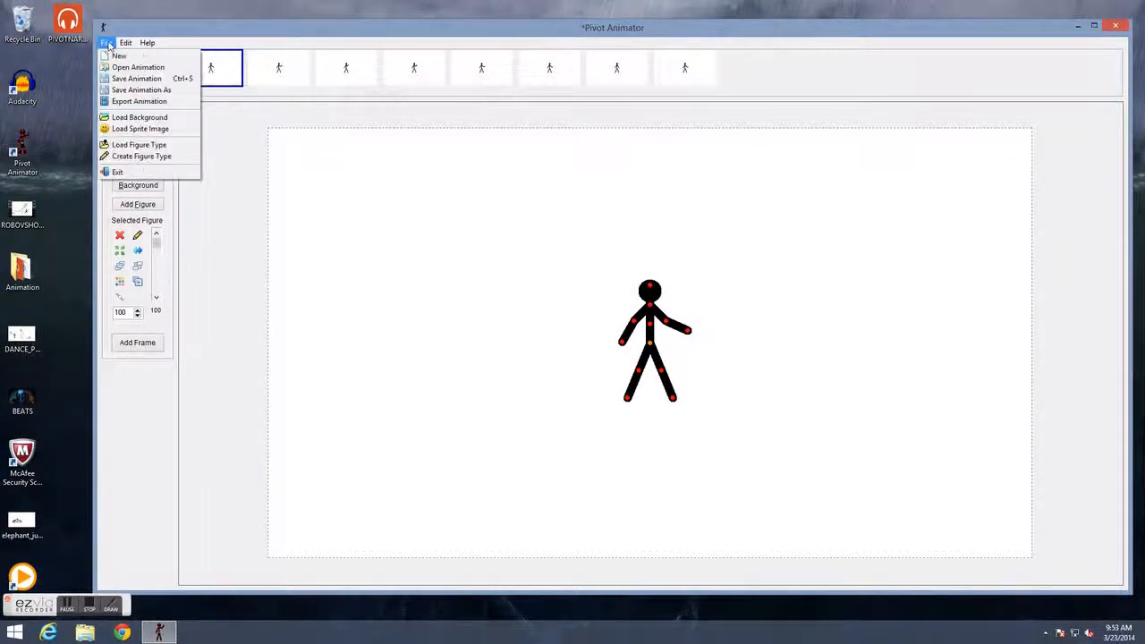
{"action": "left_click", "coordinate": [132, 146]}
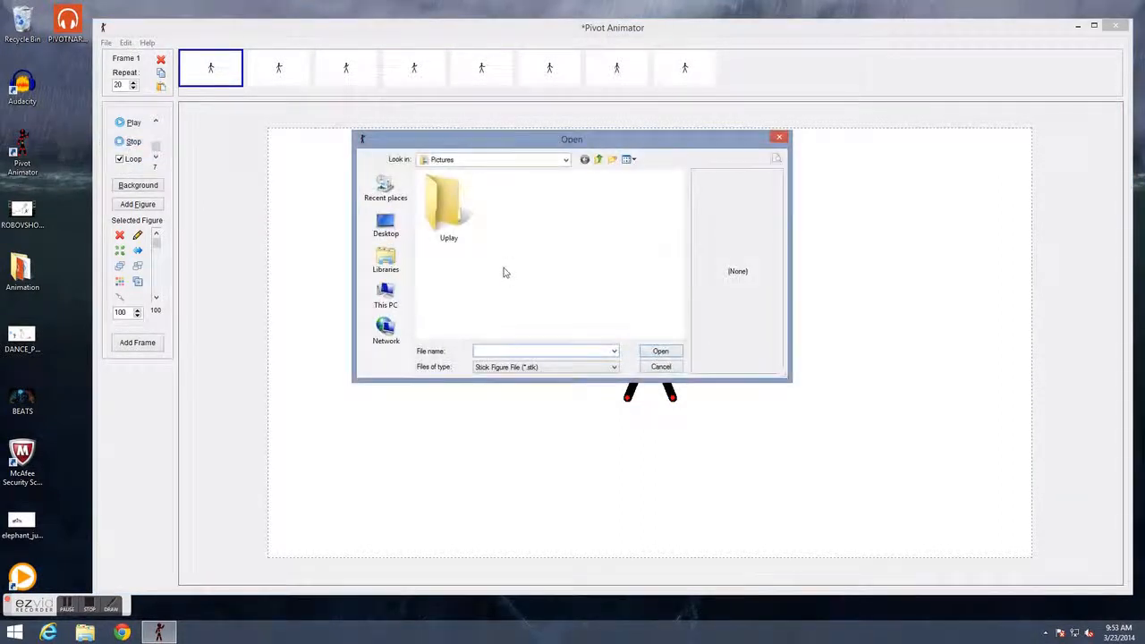
{"action": "left_click", "coordinate": [392, 296]}
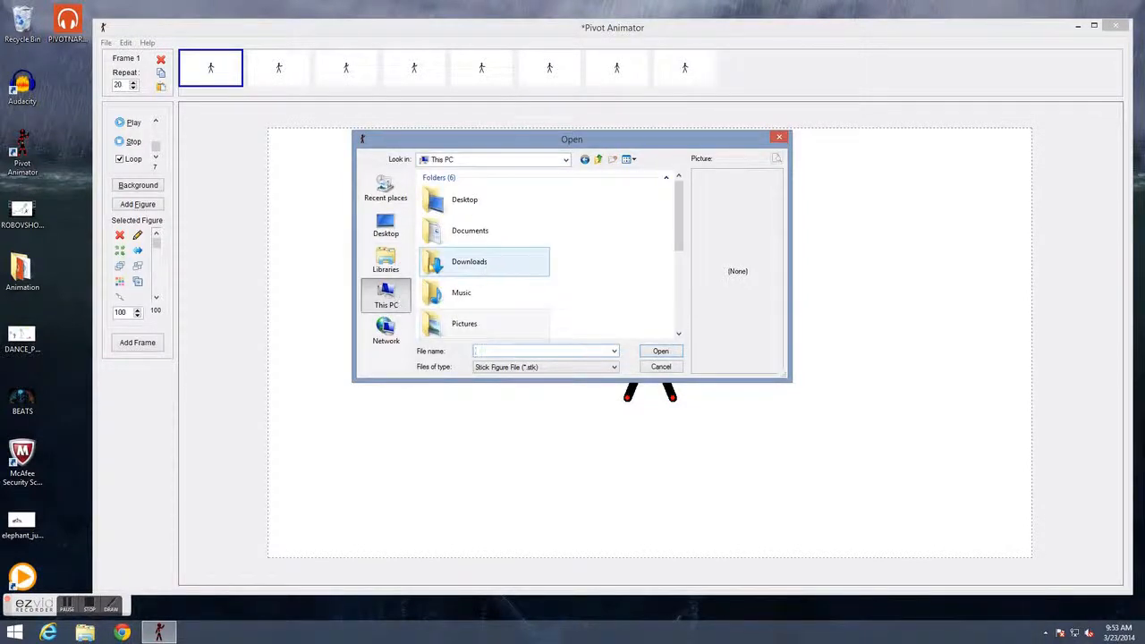
{"action": "left_click", "coordinate": [398, 228]}
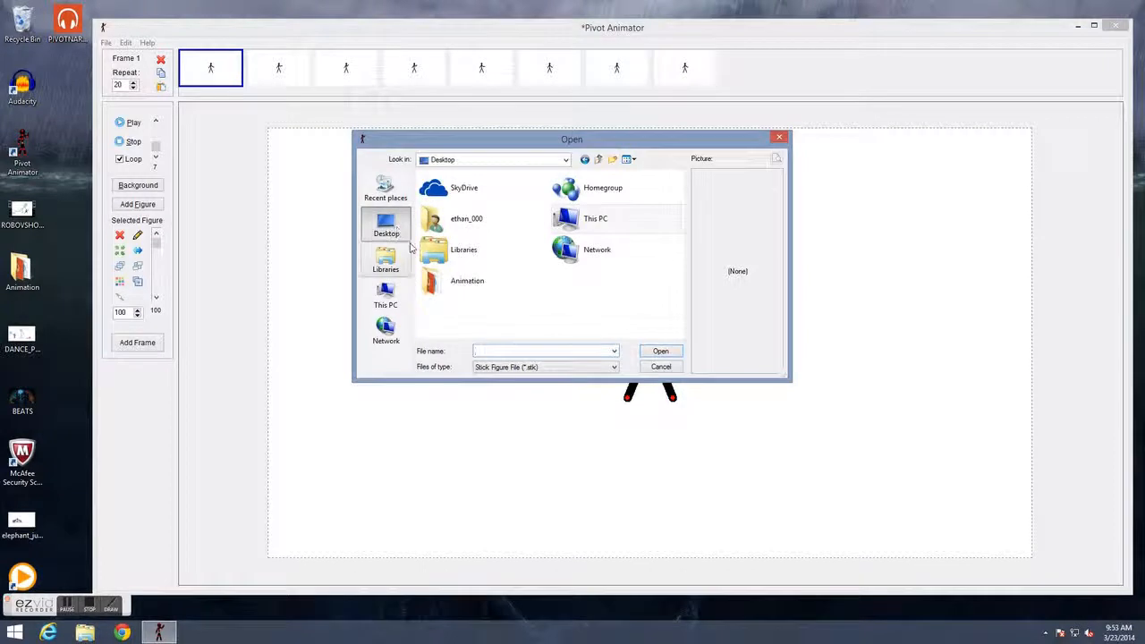
{"action": "double_click", "coordinate": [593, 228]}
{"action": "scroll", "coordinate": [586, 234], "scroll_direction": "down", "scroll_amount": 5}
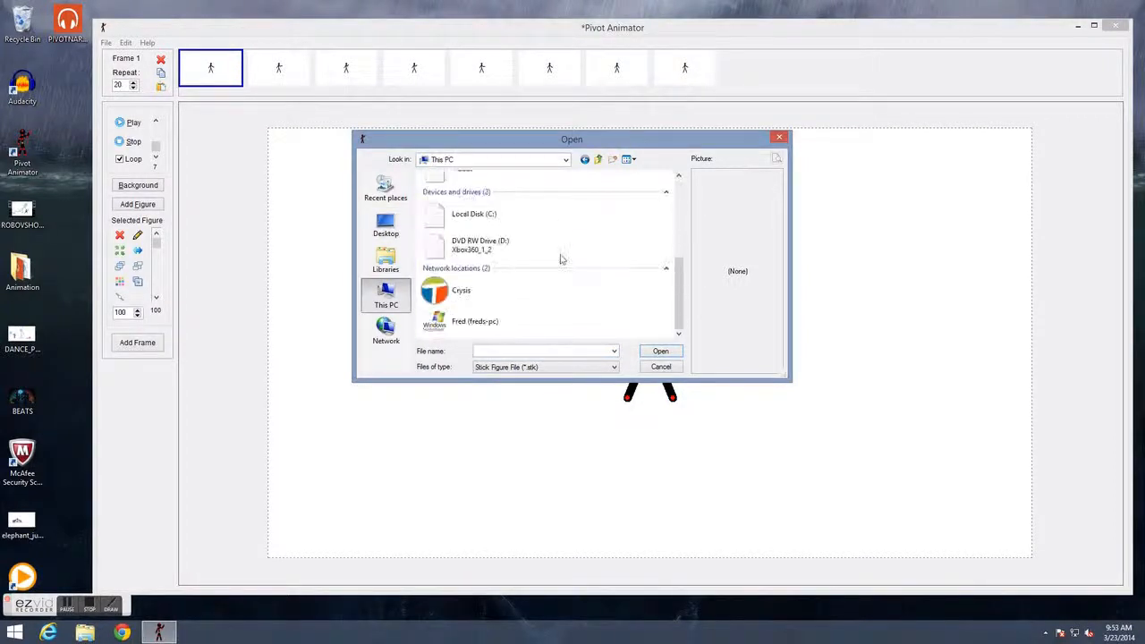
{"action": "double_click", "coordinate": [488, 220]}
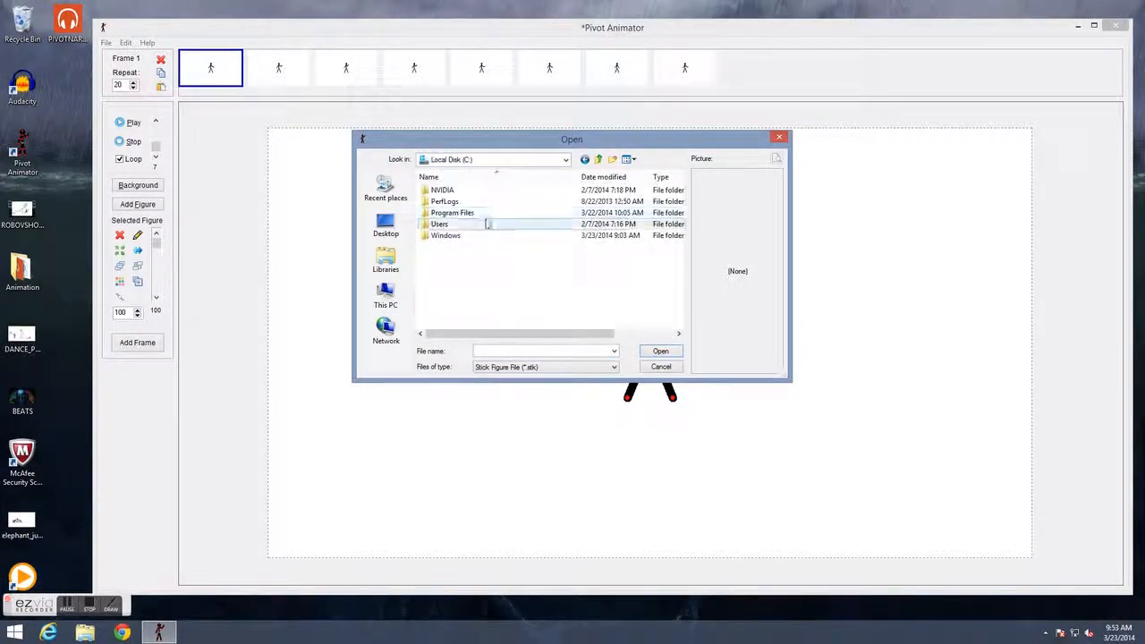
{"action": "double_click", "coordinate": [486, 218]}
{"action": "scroll", "coordinate": [486, 223], "scroll_direction": "down", "scroll_amount": 7}
{"action": "scroll", "coordinate": [486, 224], "scroll_direction": "up", "scroll_amount": 1}
{"action": "double_click", "coordinate": [465, 224]}
{"action": "double_click", "coordinate": [456, 213]}
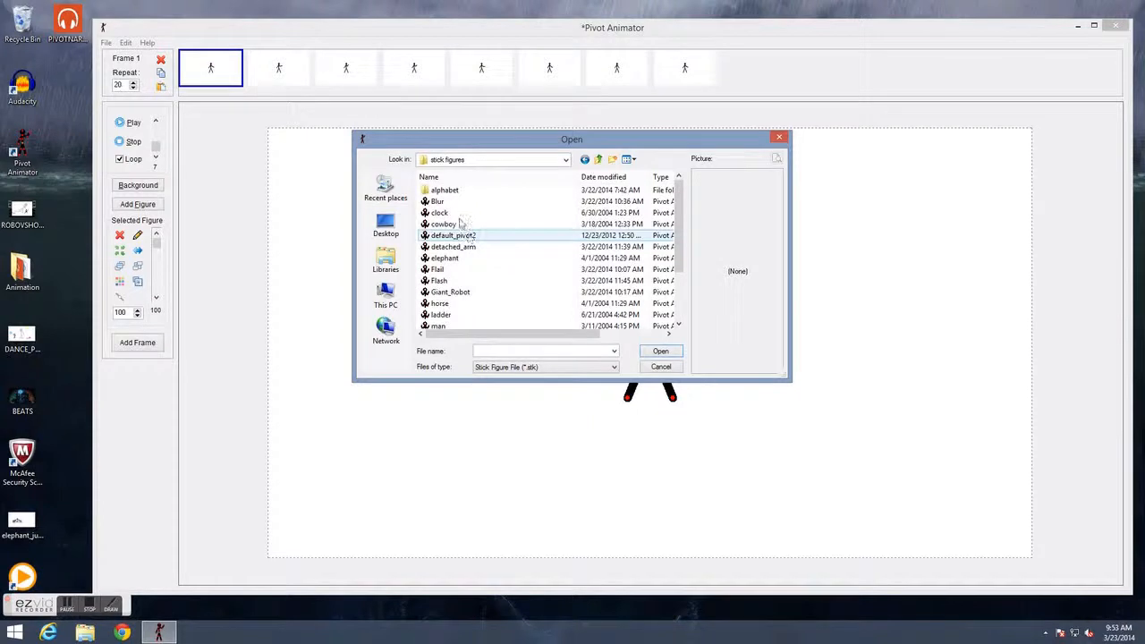
Preview the supplied stick figure files one after another, including Blur, clock, cowboy, default_pivot2, detached_arm, elephant, Flail and Giant_Robot
{"action": "left_click", "coordinate": [469, 204]}
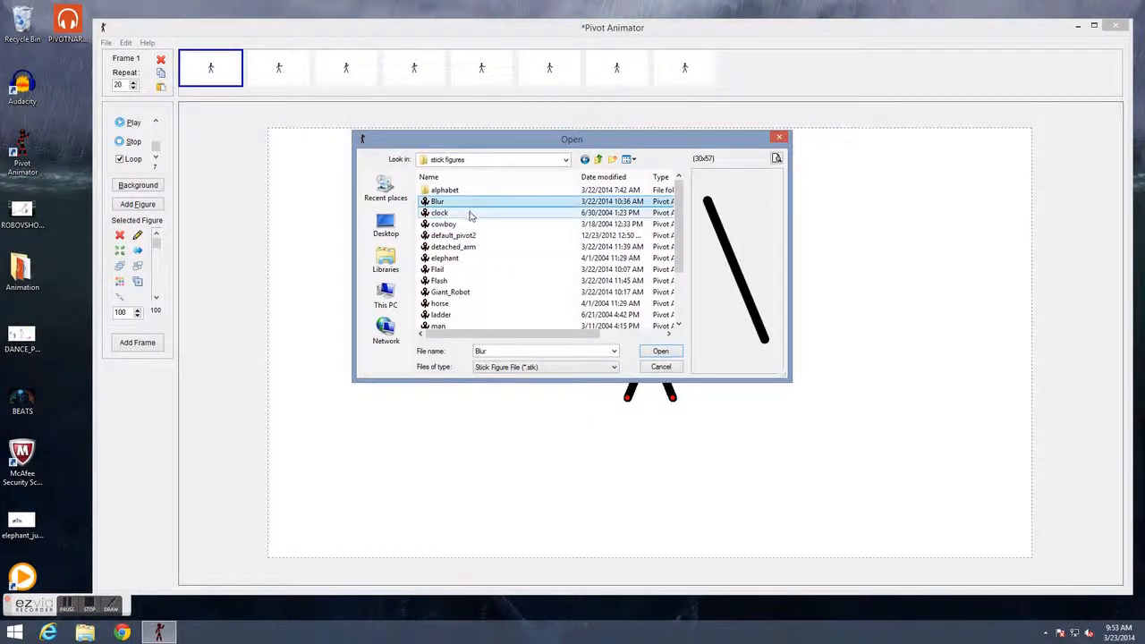
{"action": "left_click", "coordinate": [469, 214]}
{"action": "left_click", "coordinate": [469, 224]}
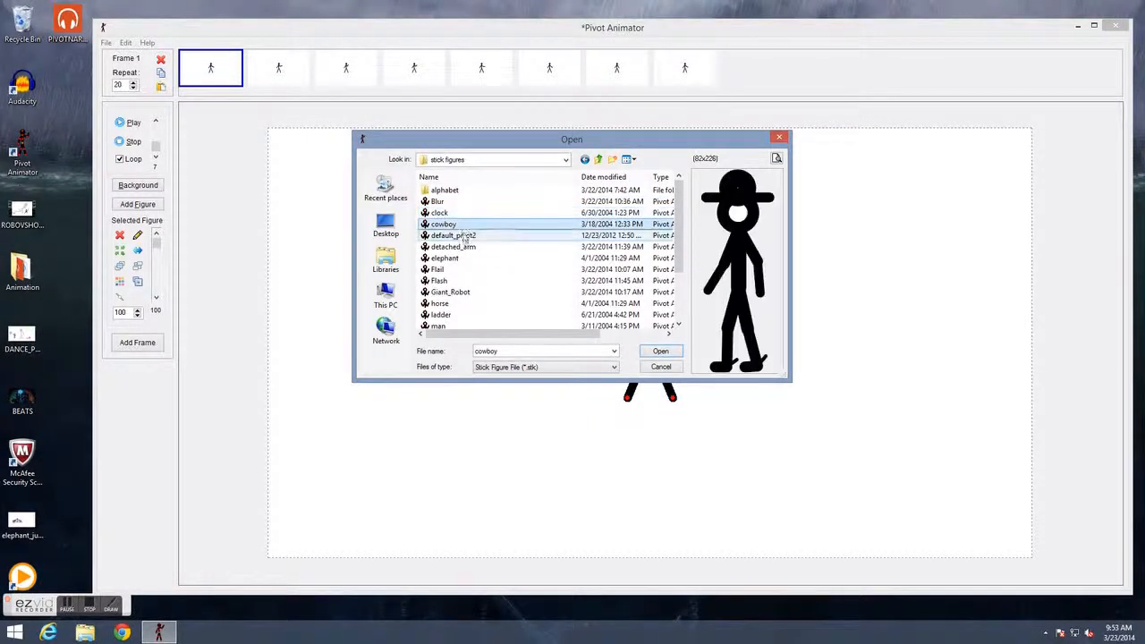
{"action": "left_click", "coordinate": [468, 236]}
{"action": "left_click", "coordinate": [465, 248]}
{"action": "left_click", "coordinate": [467, 258]}
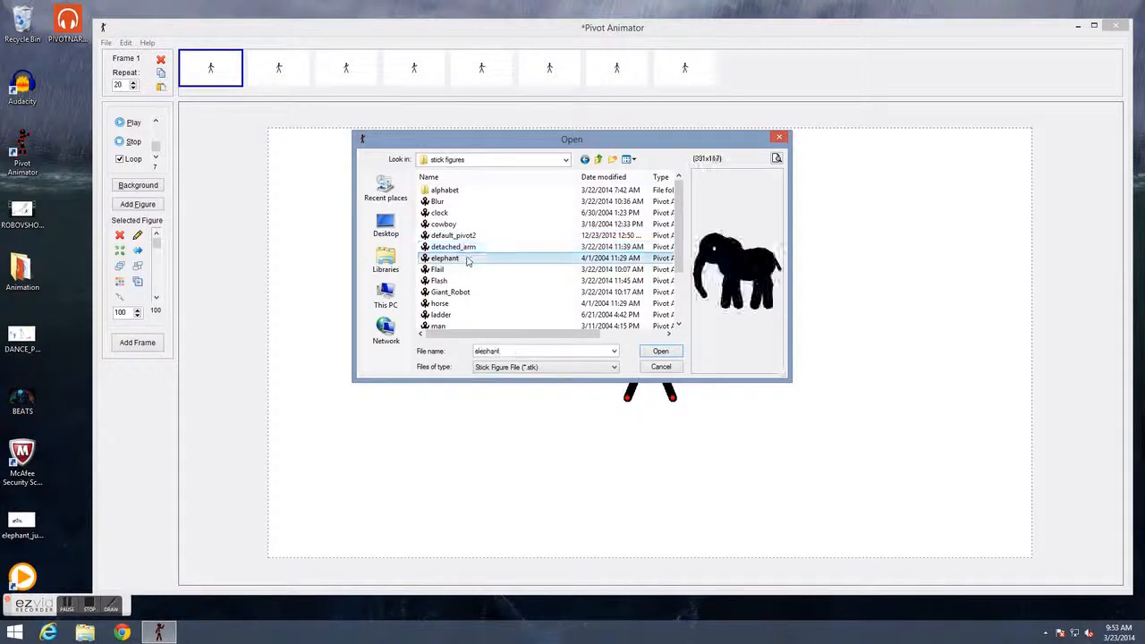
{"action": "left_click", "coordinate": [468, 270]}
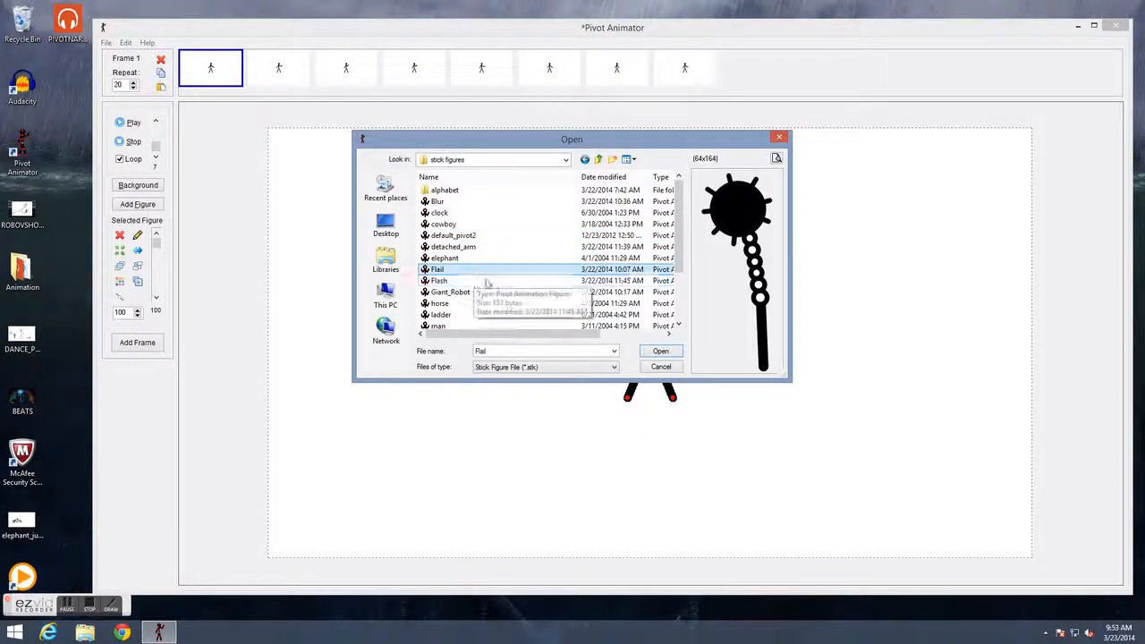
{"action": "left_click", "coordinate": [471, 292]}
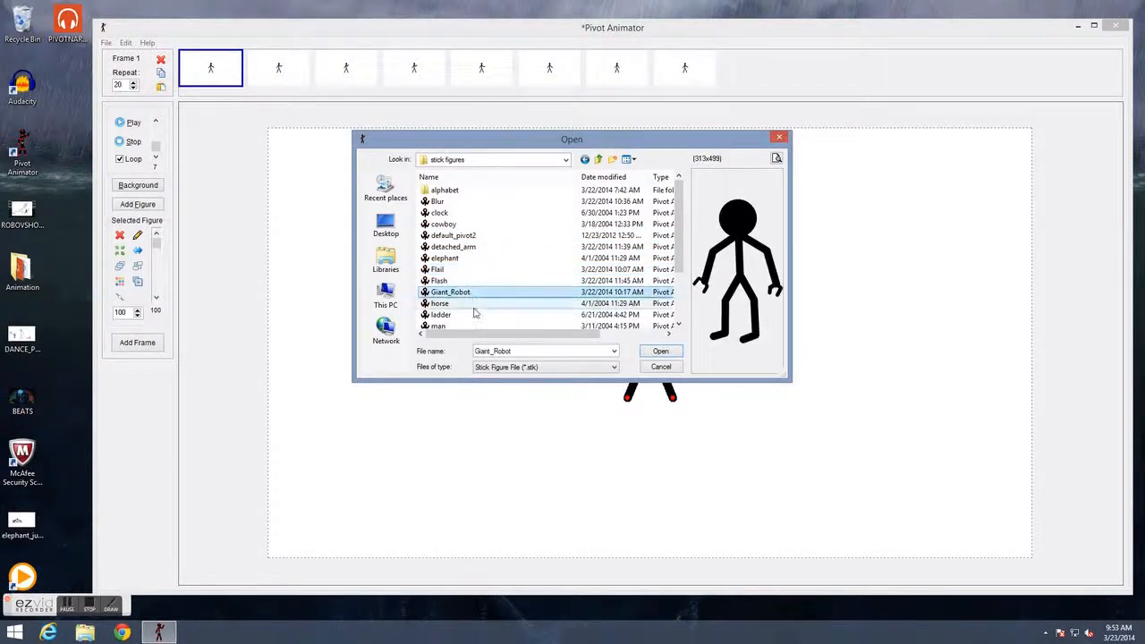
Preview the Robot(Broken_arm) and Sword figure files, and close the file browser without loading a figure
{"action": "scroll", "coordinate": [473, 299], "scroll_direction": "down", "scroll_amount": 2}
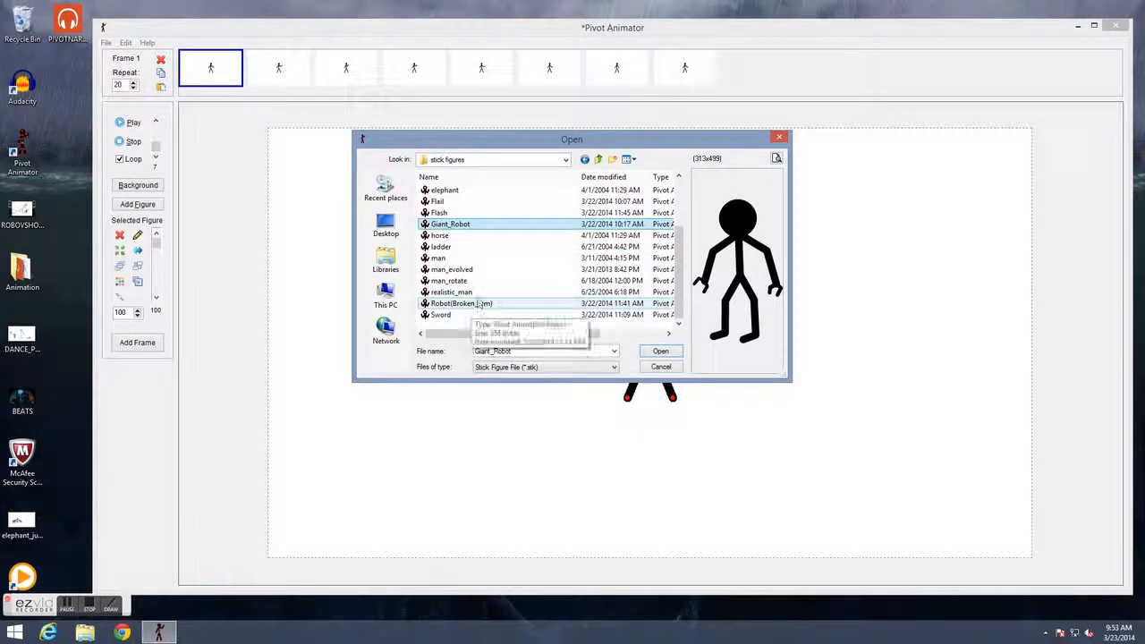
{"action": "left_click", "coordinate": [482, 306]}
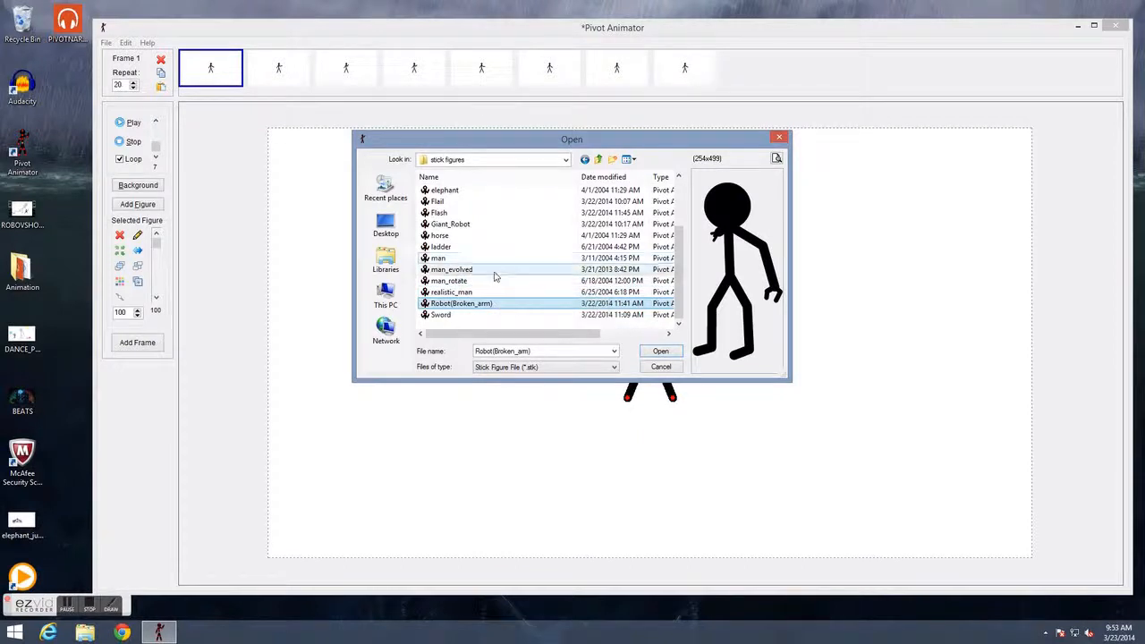
{"action": "left_click", "coordinate": [489, 314]}
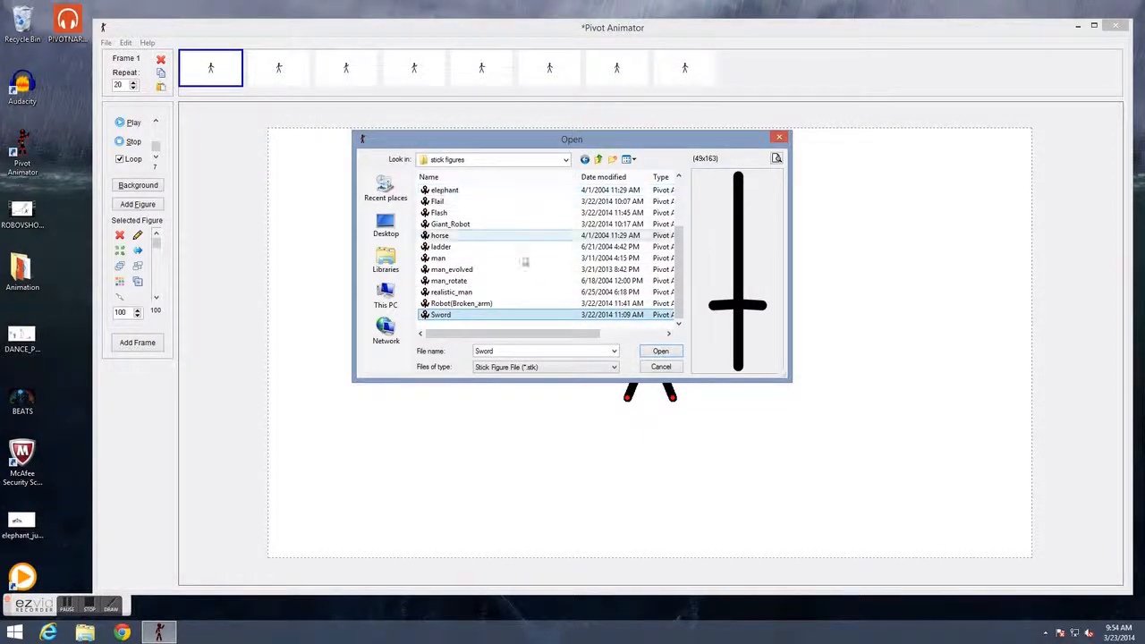
{"action": "mouse_move", "coordinate": [526, 333]}
{"action": "left_mouse_down"}
{"action": "mouse_move", "coordinate": [537, 333]}
{"action": "mouse_move", "coordinate": [506, 332]}
{"action": "left_mouse_up"}
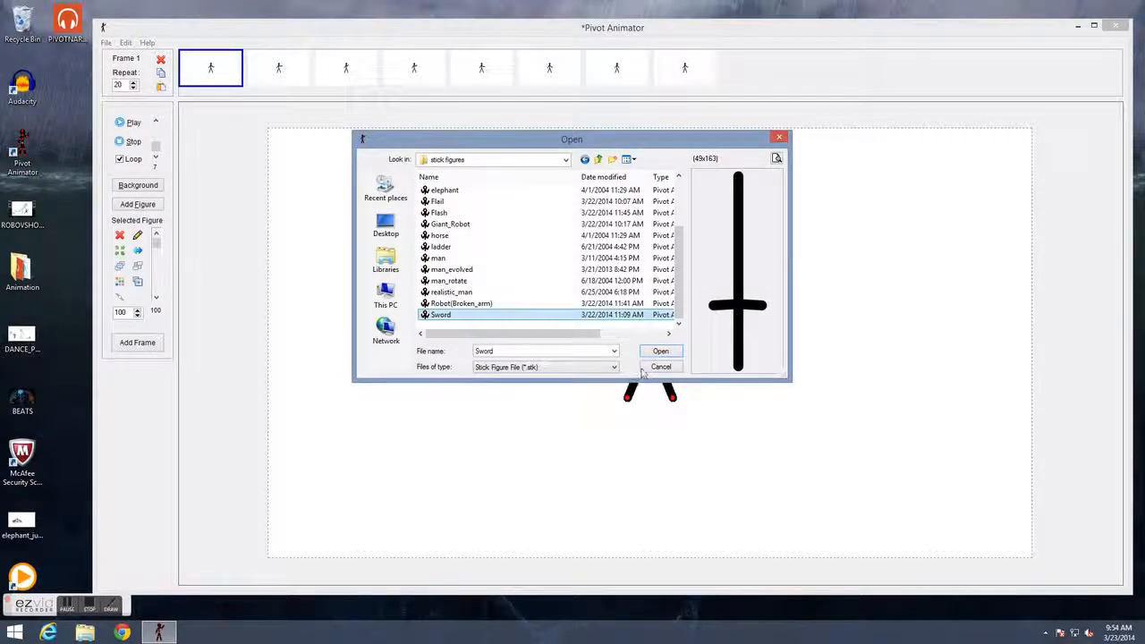
{"action": "left_click", "coordinate": [781, 138]}
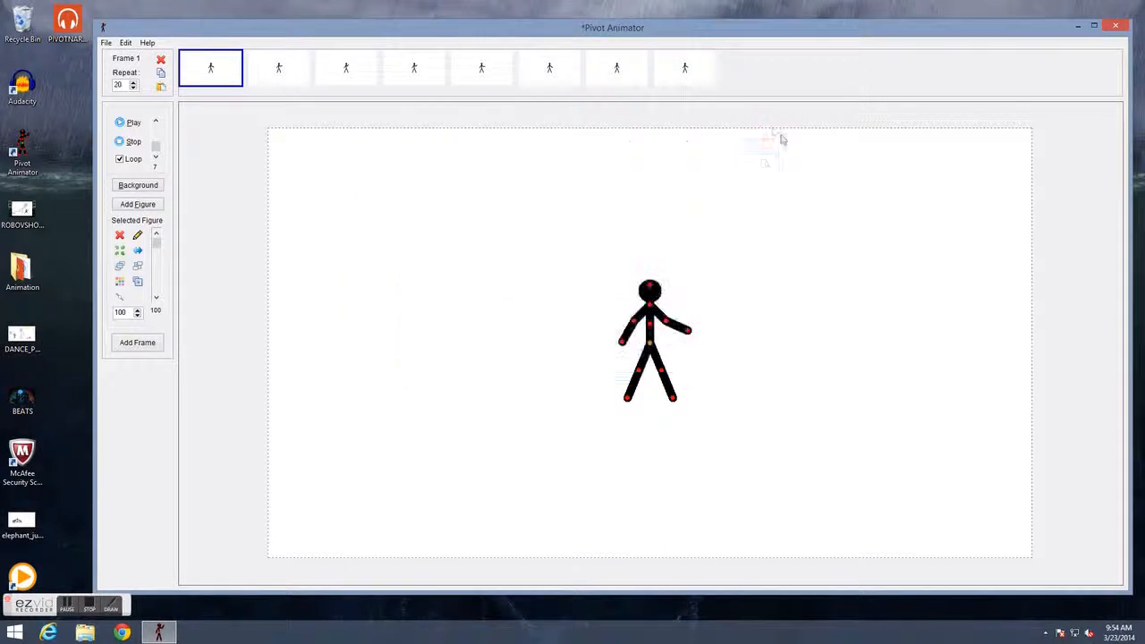
{"action": "mouse_move", "coordinate": [704, 35]}
{"action": "left_mouse_down"}
{"action": "mouse_move", "coordinate": [682, 35]}
{"action": "mouse_move", "coordinate": [752, 81]}
{"action": "mouse_move", "coordinate": [703, 46]}
{"action": "mouse_move", "coordinate": [723, 38]}
{"action": "mouse_move", "coordinate": [714, 46]}
{"action": "left_mouse_up"}
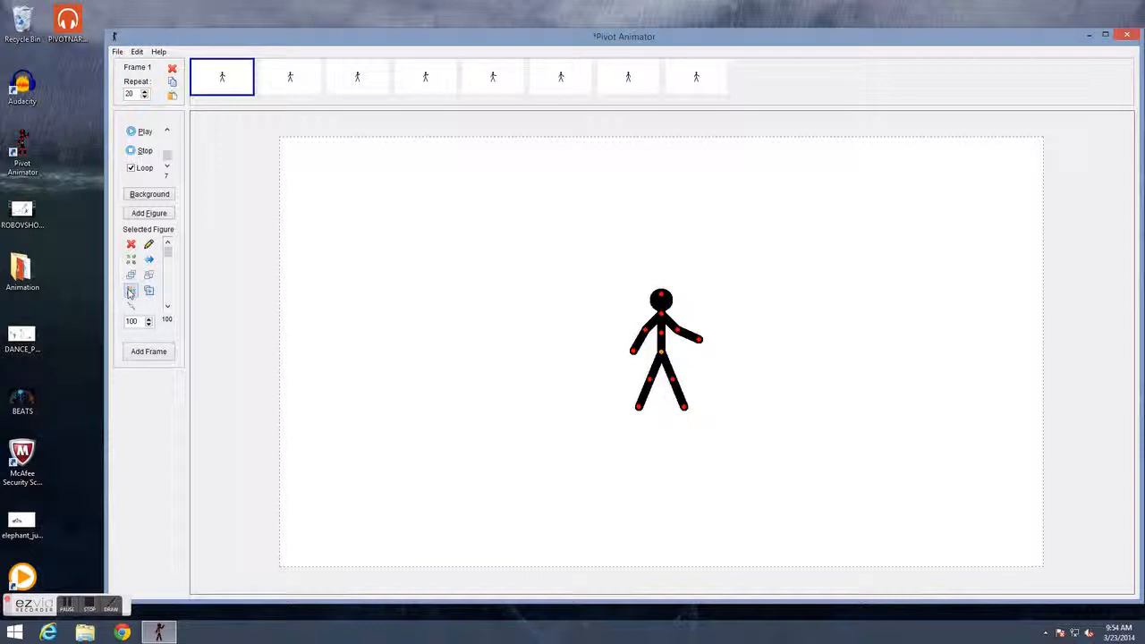
{"action": "left_click", "coordinate": [137, 52]}
{"action": "mouse_move", "coordinate": [166, 51]}
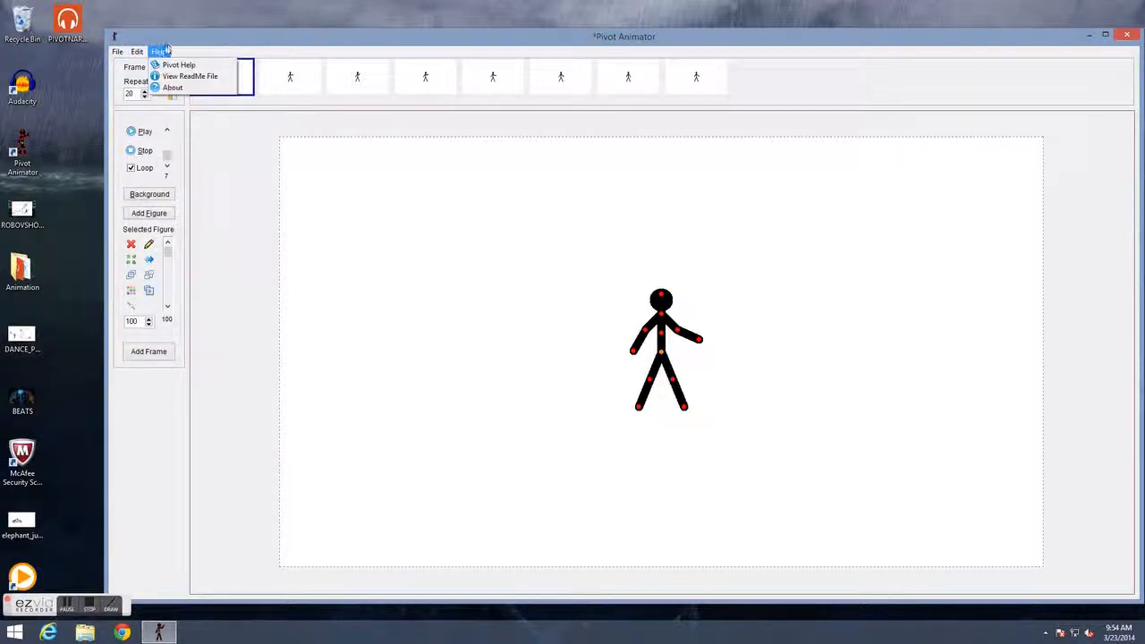
{"action": "left_click", "coordinate": [190, 76]}
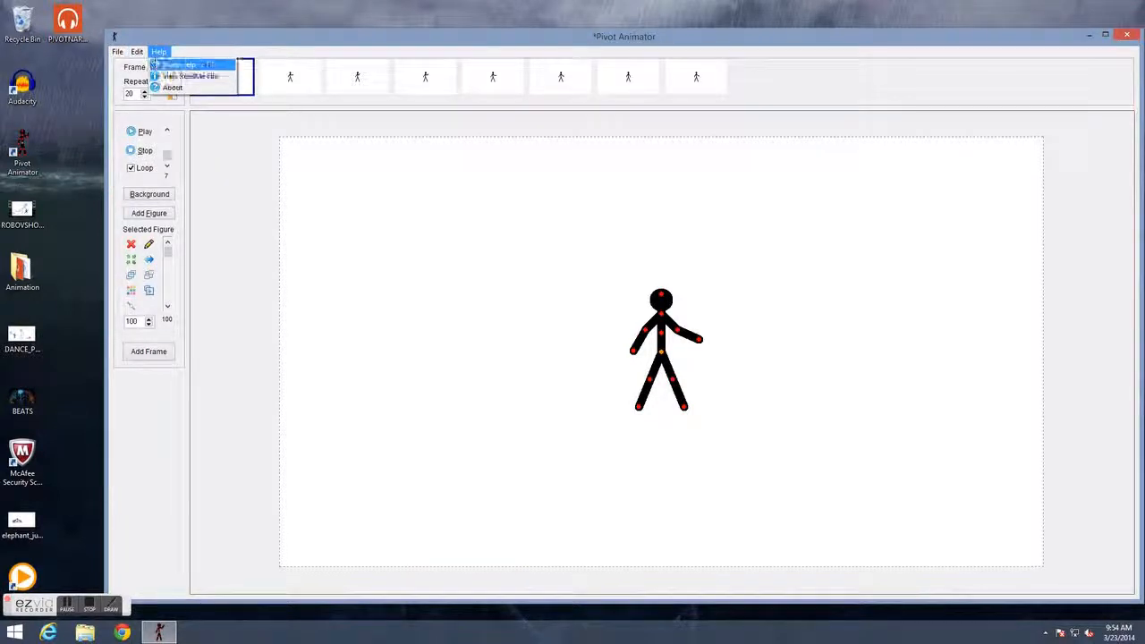
Exit the animation program without saving the current project
{"action": "mouse_move", "coordinate": [117, 53]}
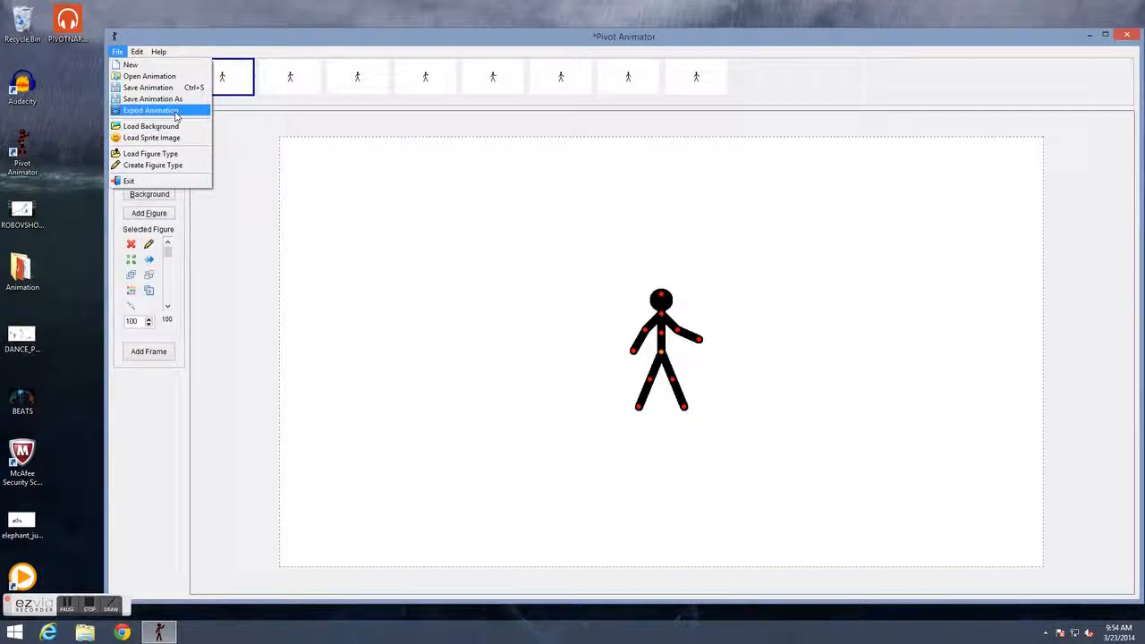
{"action": "left_click", "coordinate": [167, 181]}
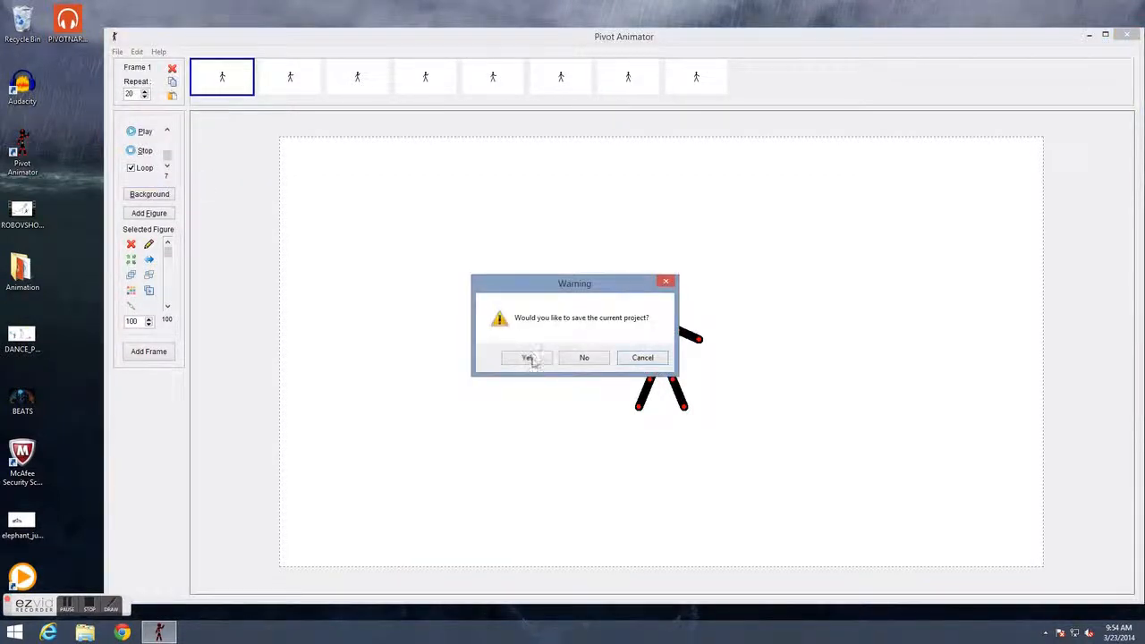
{"action": "left_click", "coordinate": [584, 358]}
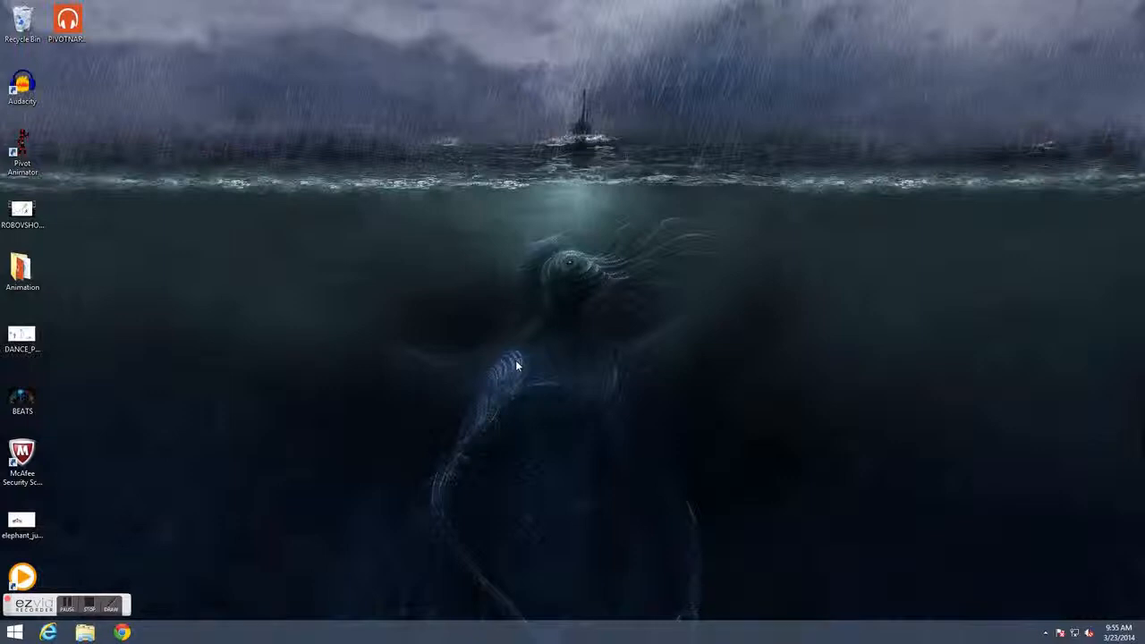
{"action": "left_click", "coordinate": [92, 609]}
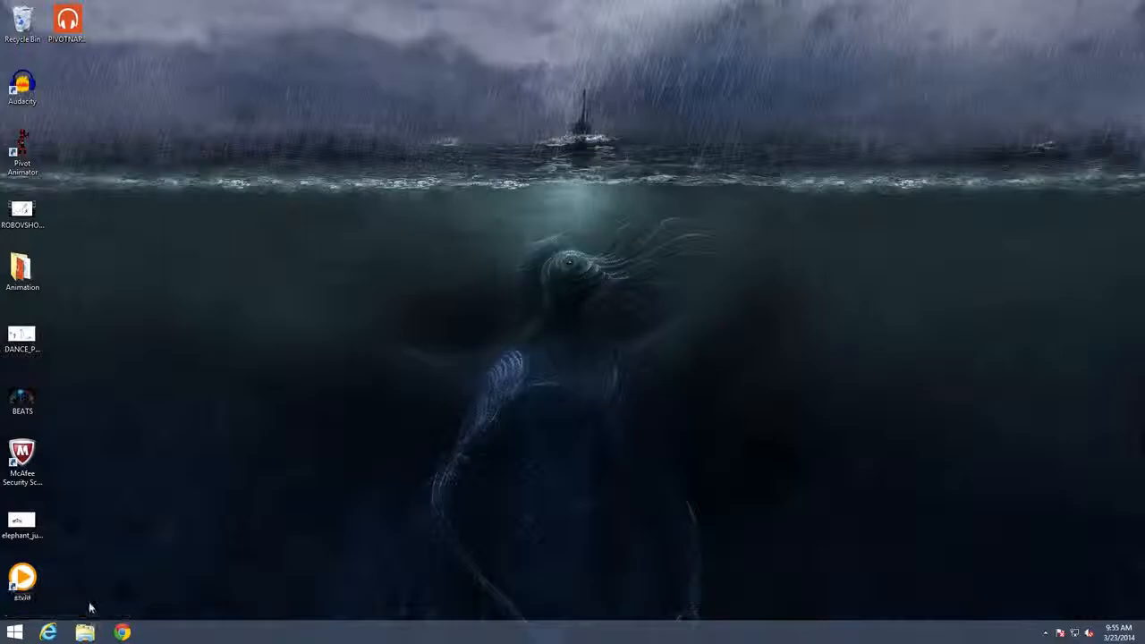